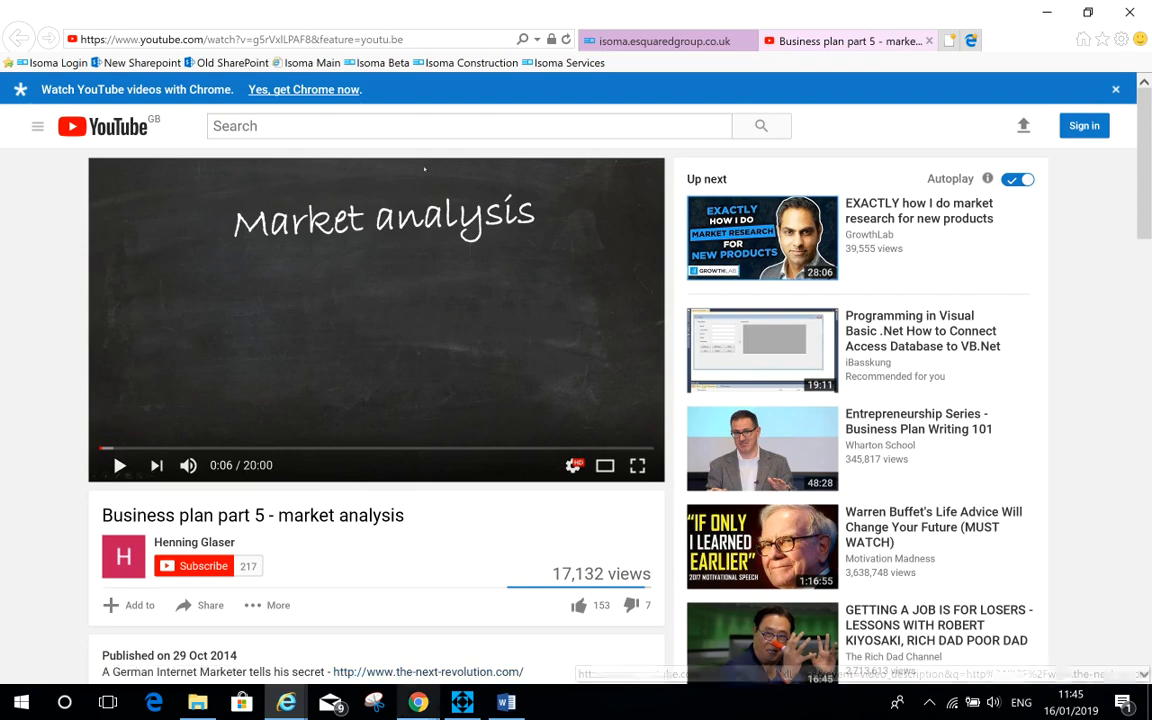
Step: Return to the business management system, view the Data Index, and go back to the Value Structure's HLS map
mouse_move(286, 703)
click(187, 612)
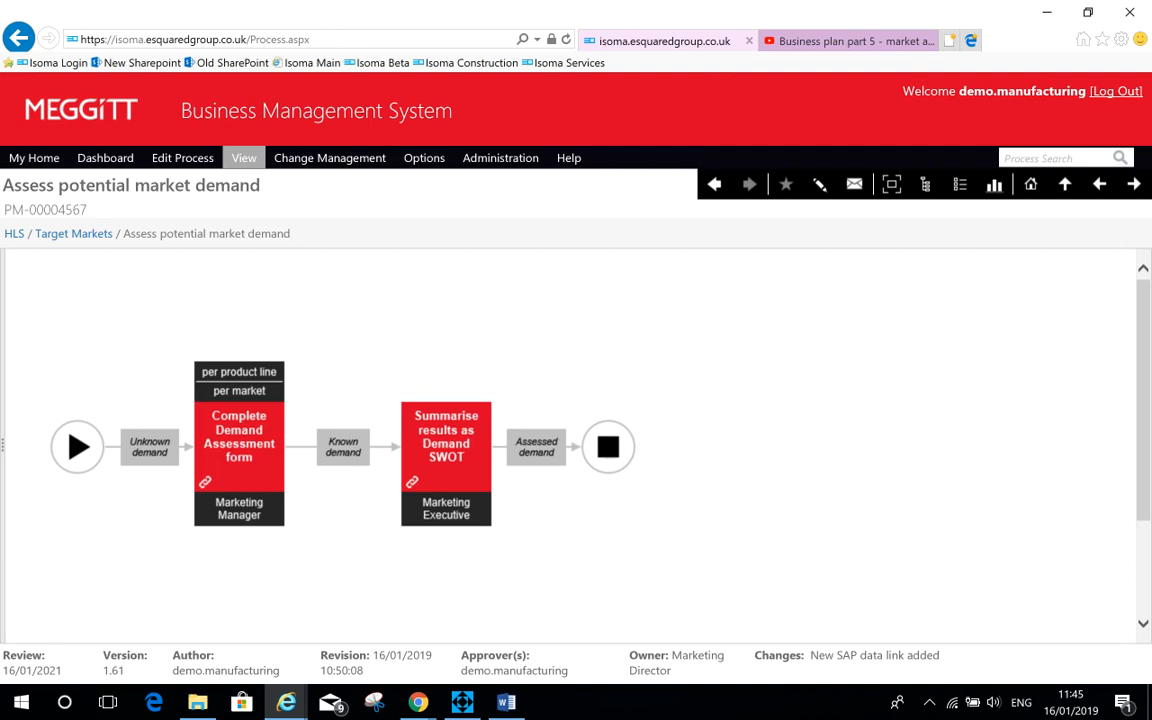
mouse_move(243, 160)
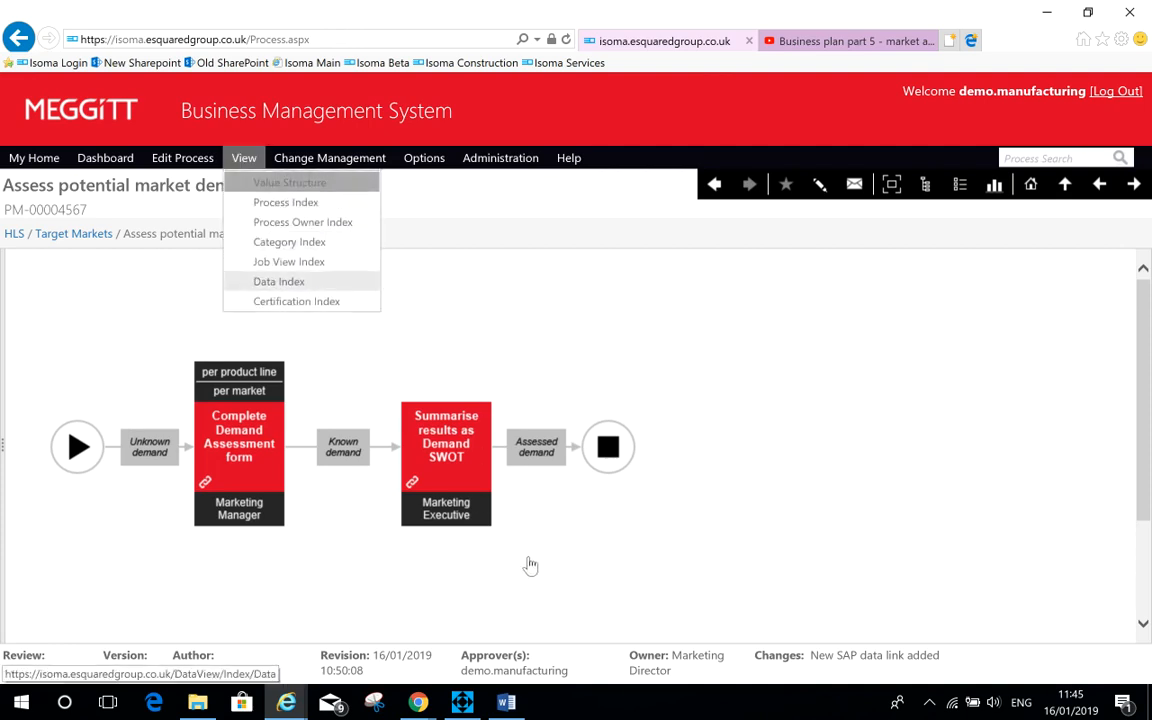
click(272, 283)
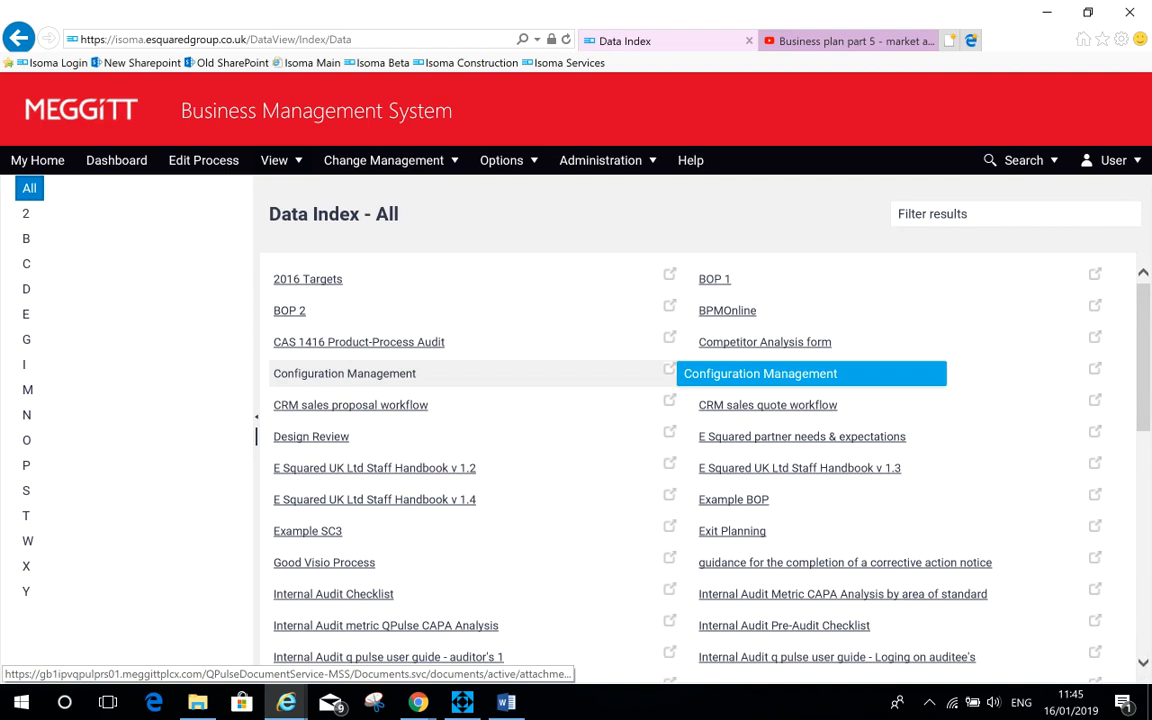
mouse_move(280, 160)
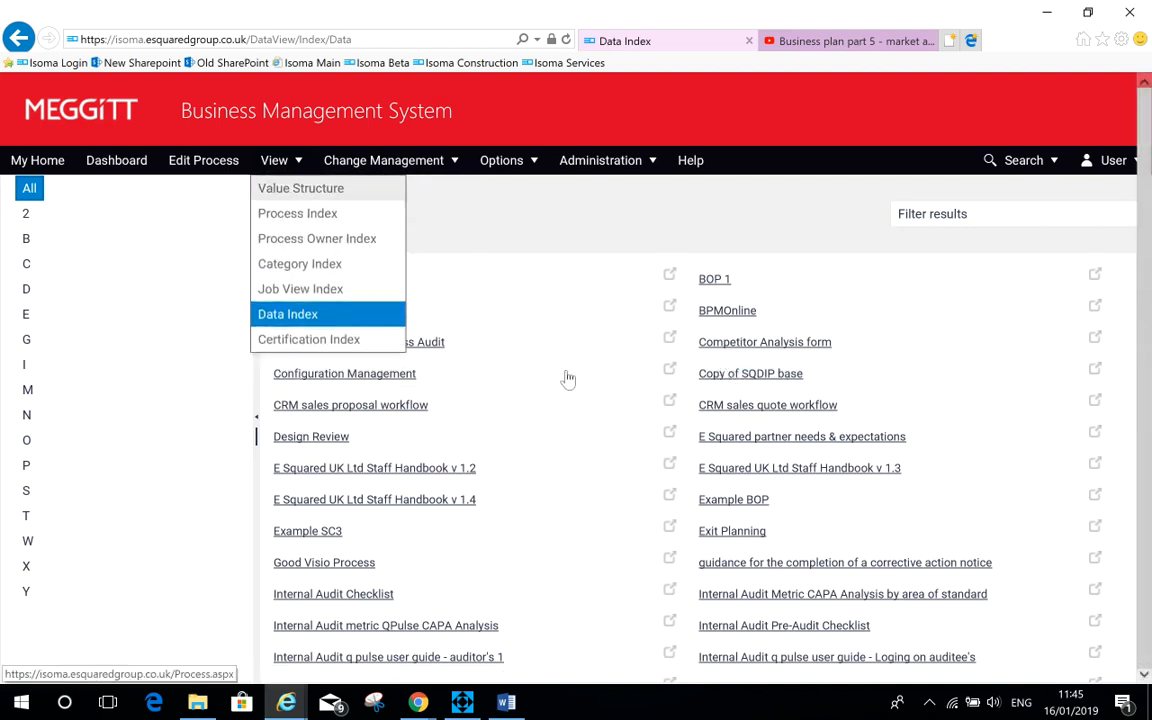
click(283, 188)
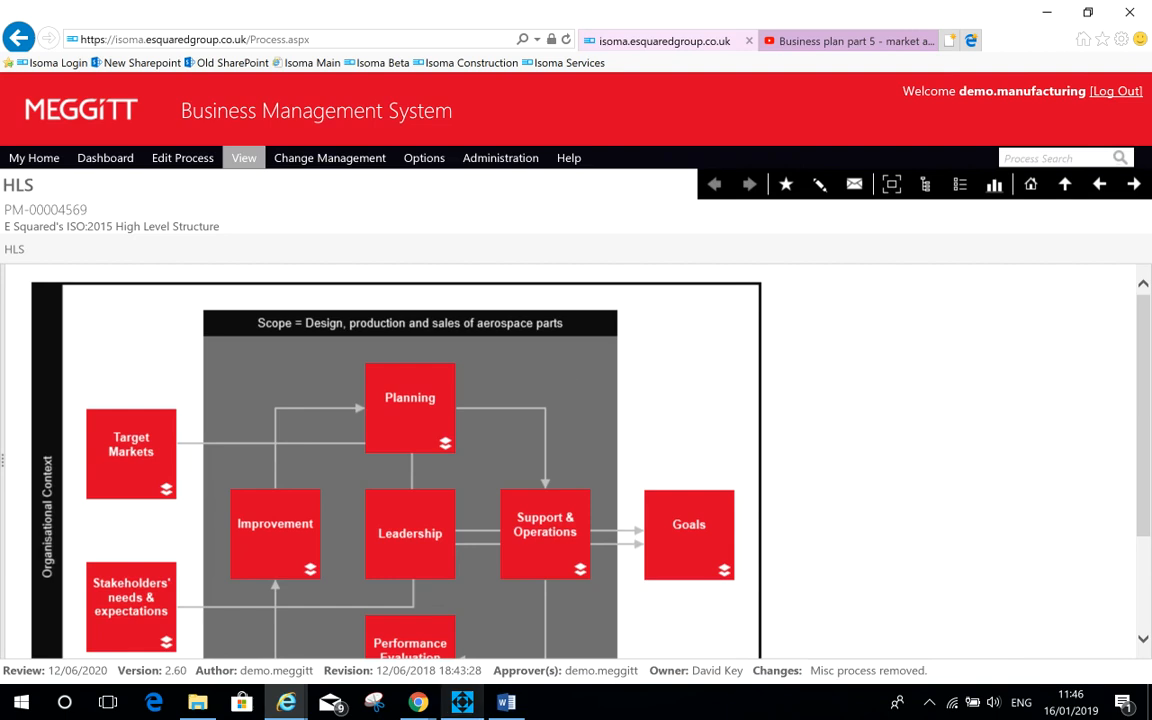
Step: Switch to Isoma Editor and create a new process map with the title "new process"
key(alt+Tab)
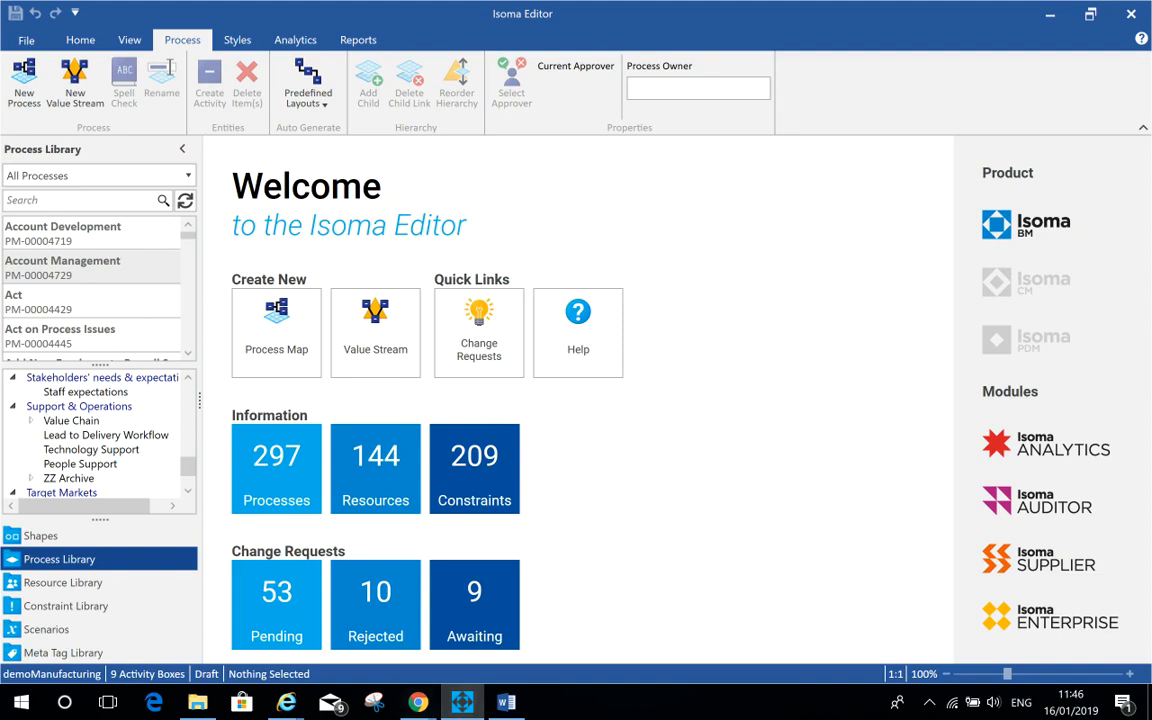
click(276, 325)
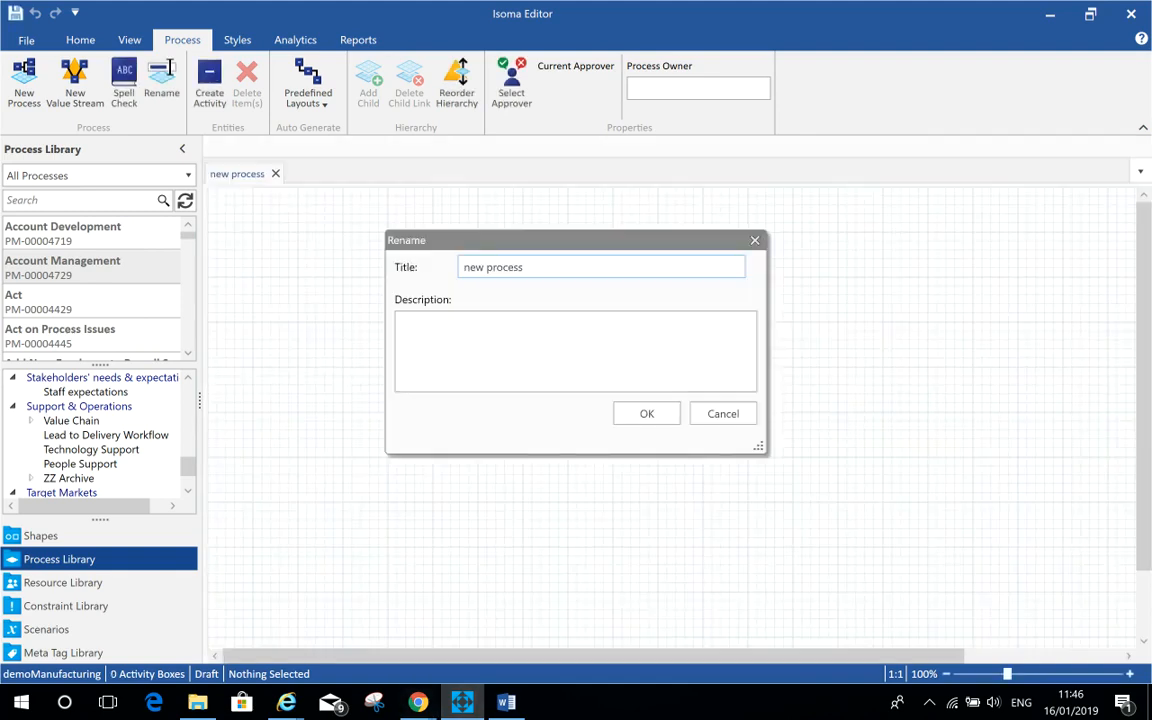
key(Return)
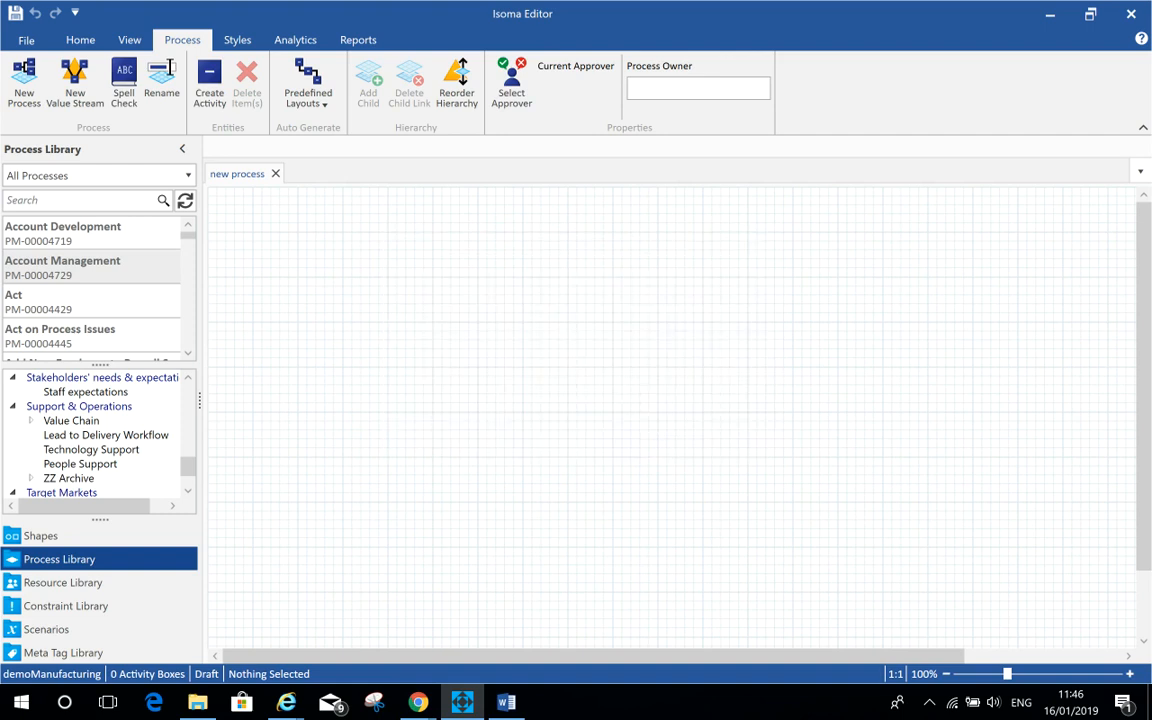
Step: Place a start shape on the blank canvas and auto-connect a first activity to it
click(40, 536)
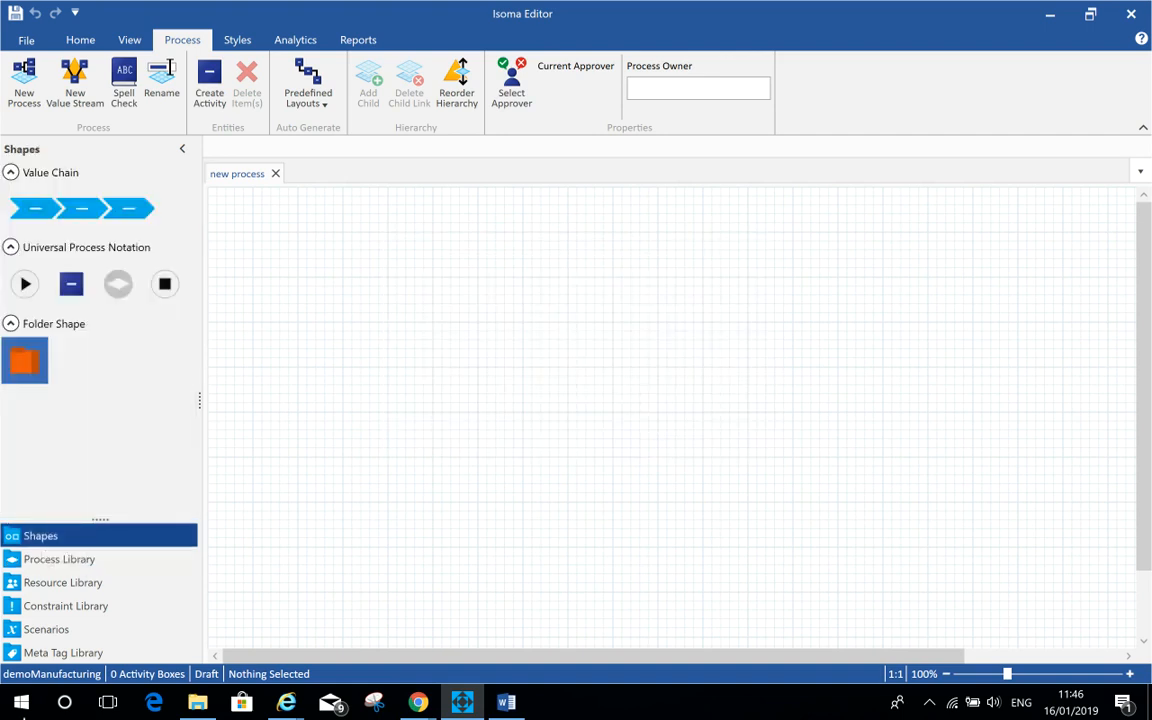
click(25, 284)
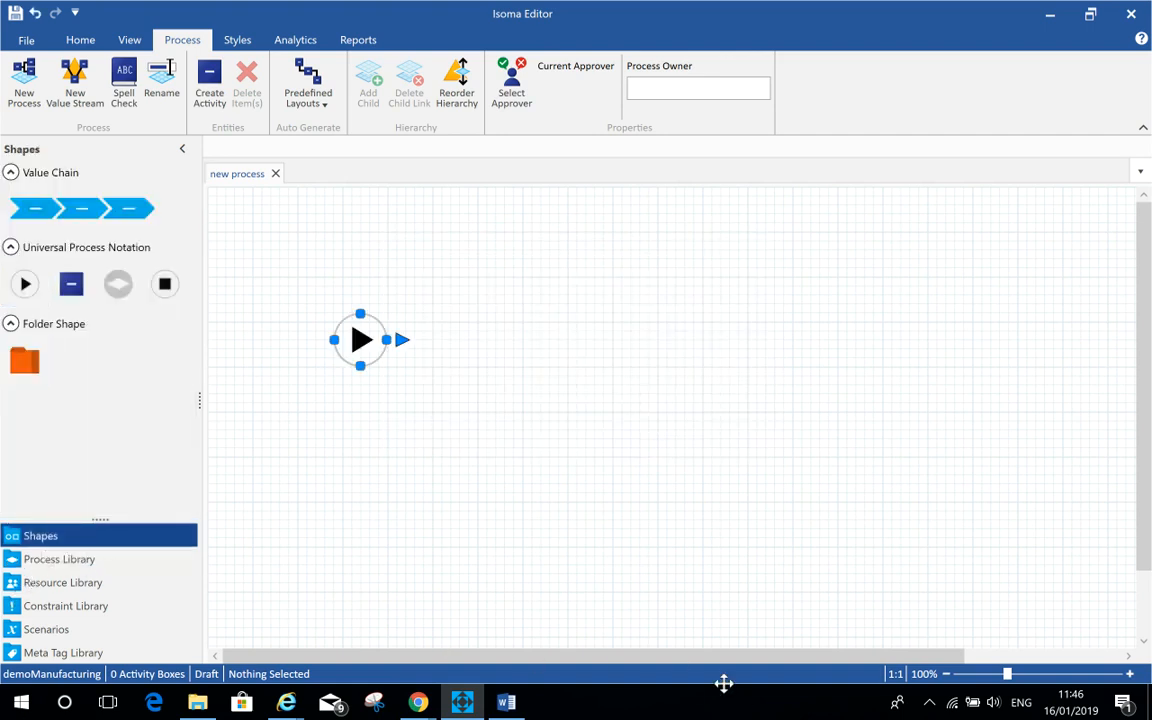
click(402, 340)
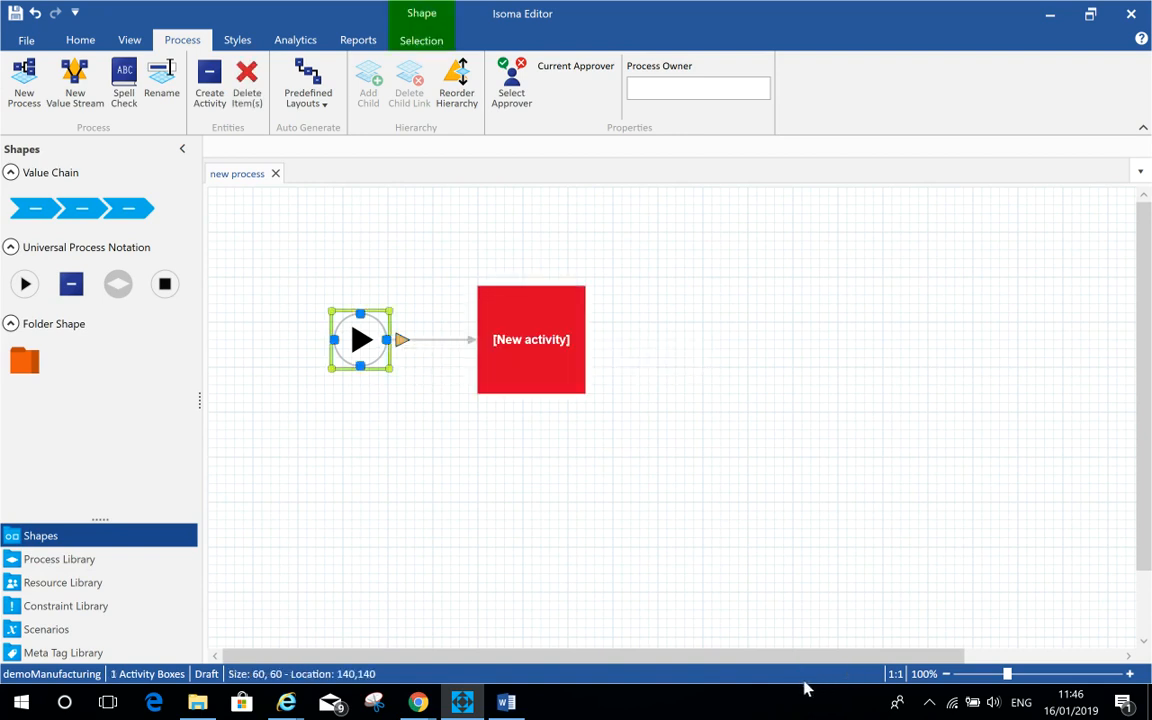
Step: Branch three activities from the first activity and add one more activity after the uppermost branch
click(600, 340)
click(600, 340)
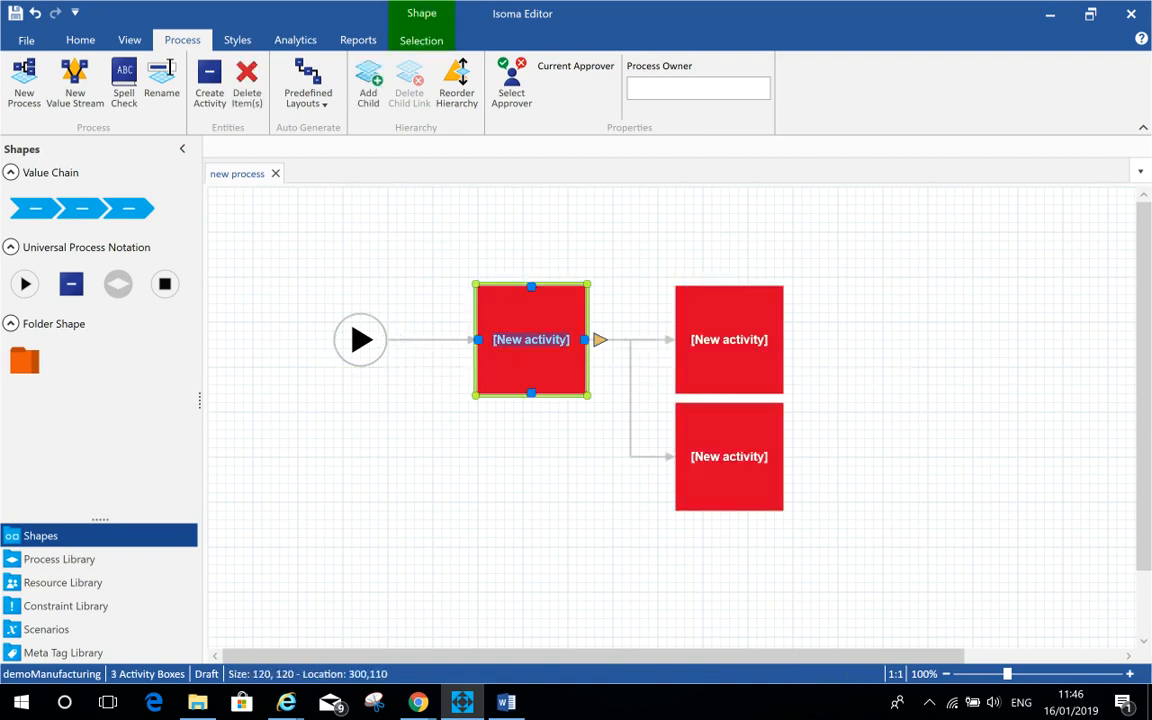
click(600, 340)
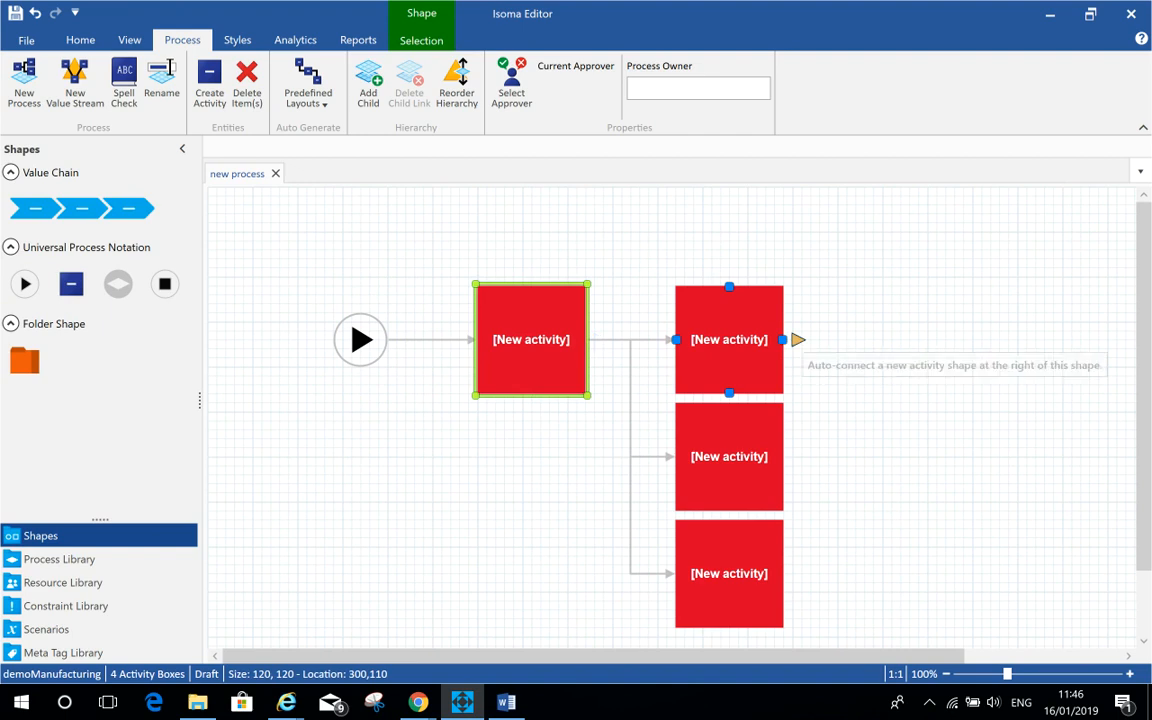
click(797, 340)
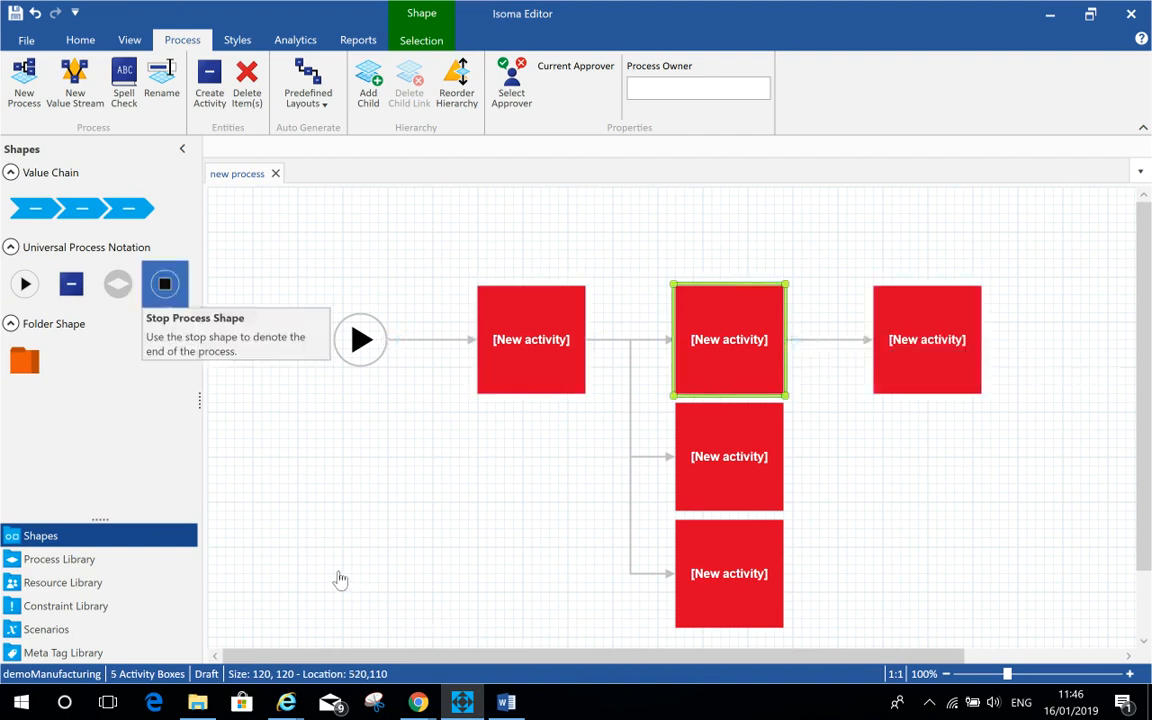
Step: Place a stop shape after the last activity in the upper row and connect that activity to it
drag(165, 284, 1071, 340)
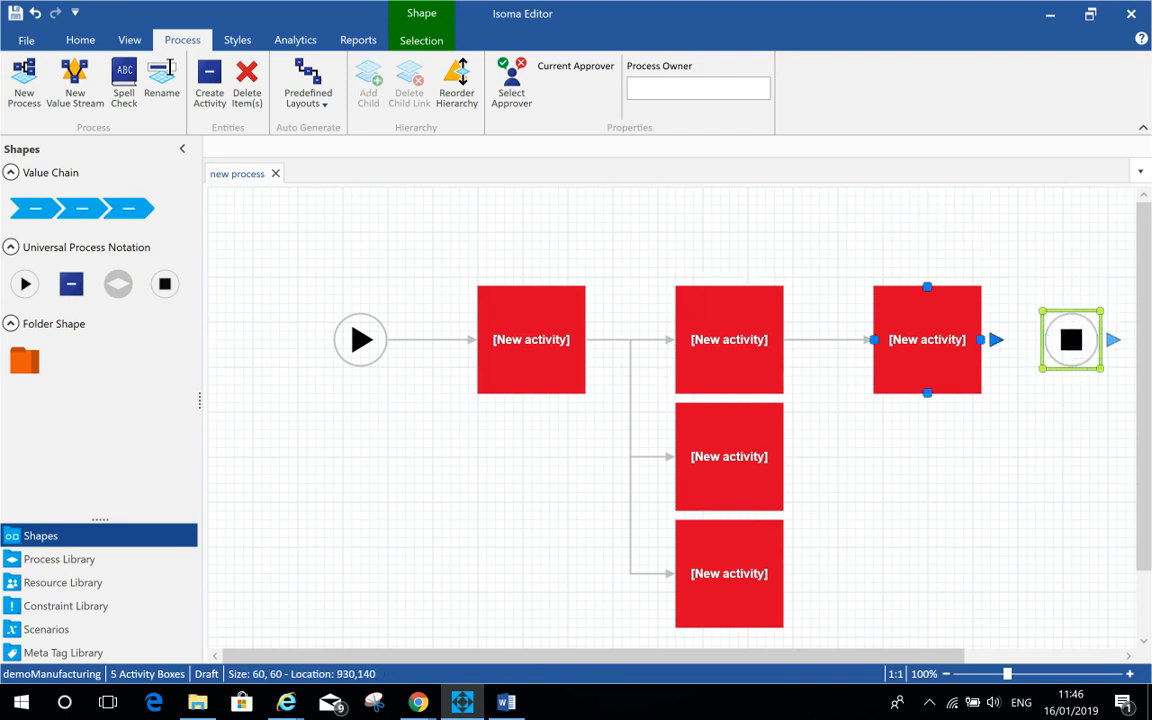
click(927, 339)
drag(996, 339, 1071, 340)
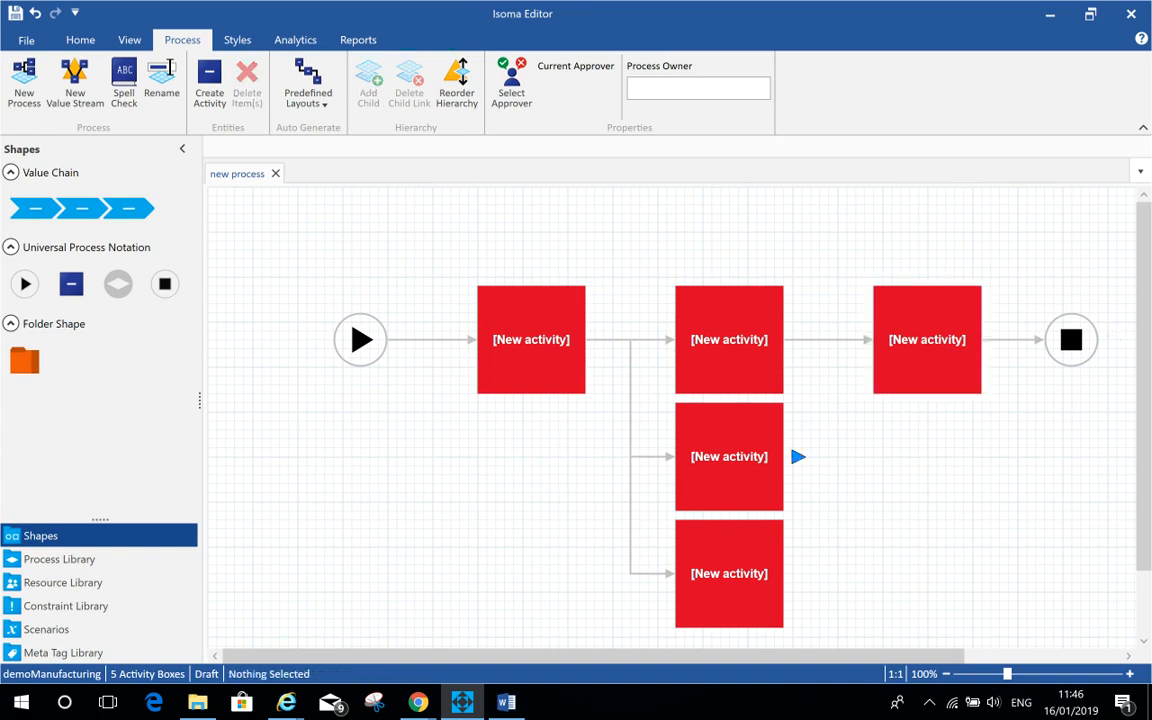
Step: Assign the Account Executive and Account Manager resources to the first activity
click(63, 582)
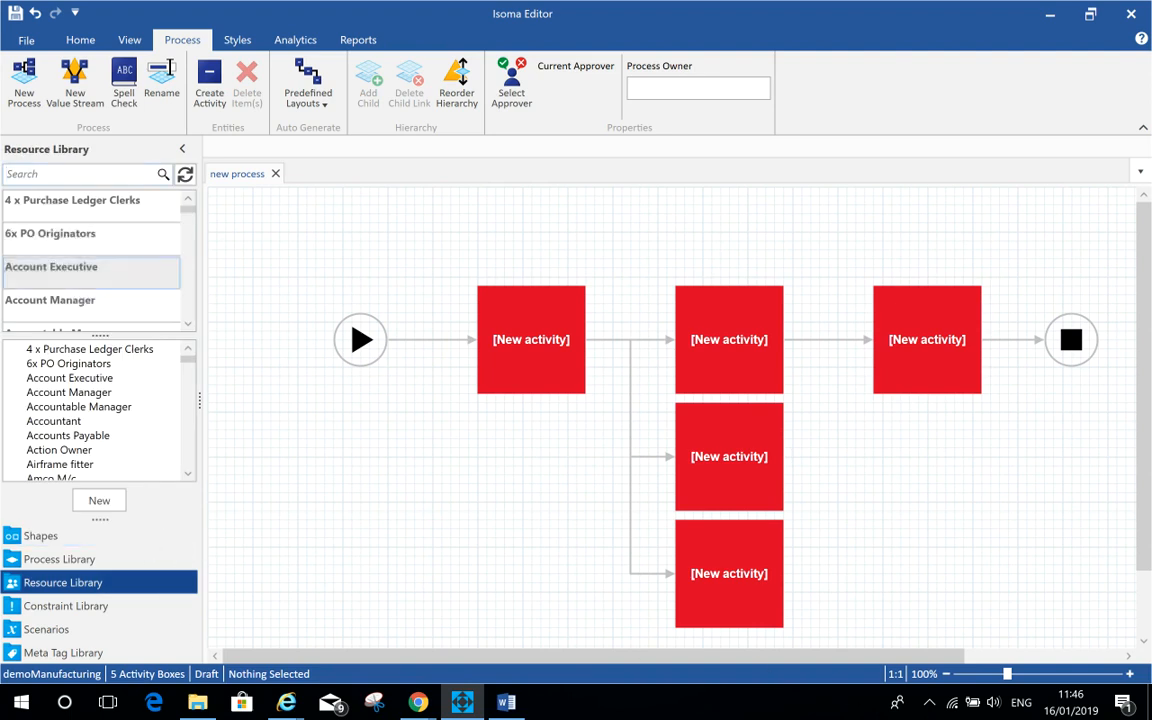
drag(51, 266, 531, 339)
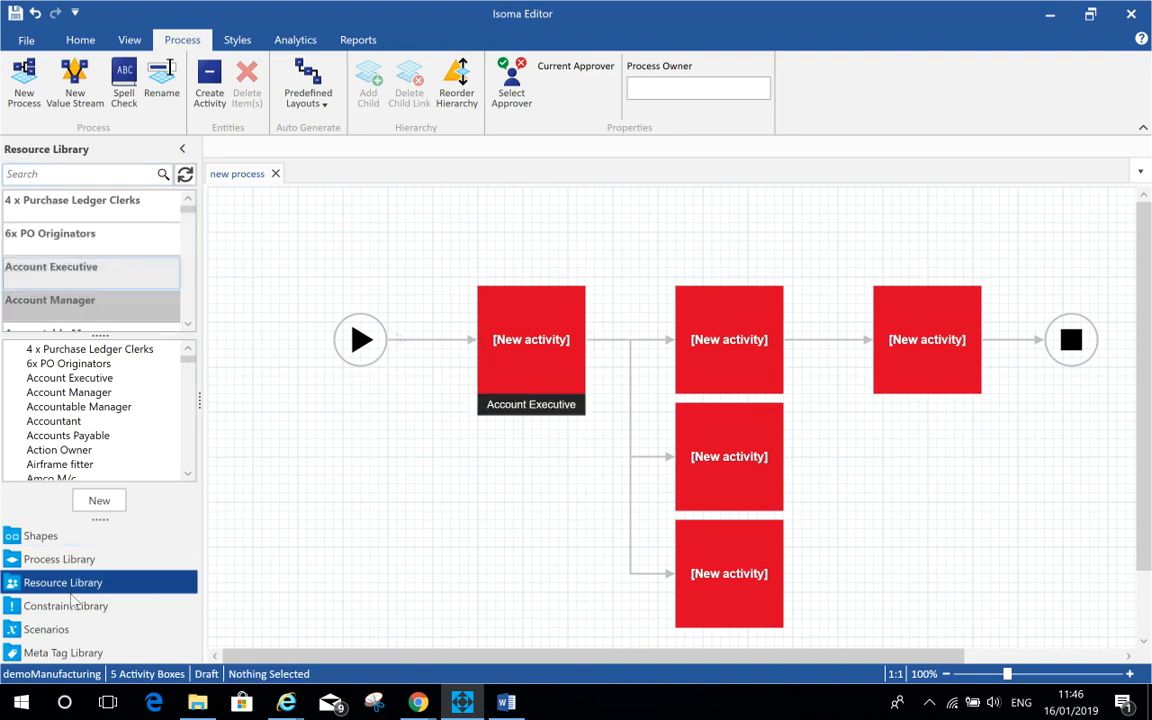
drag(50, 299, 531, 339)
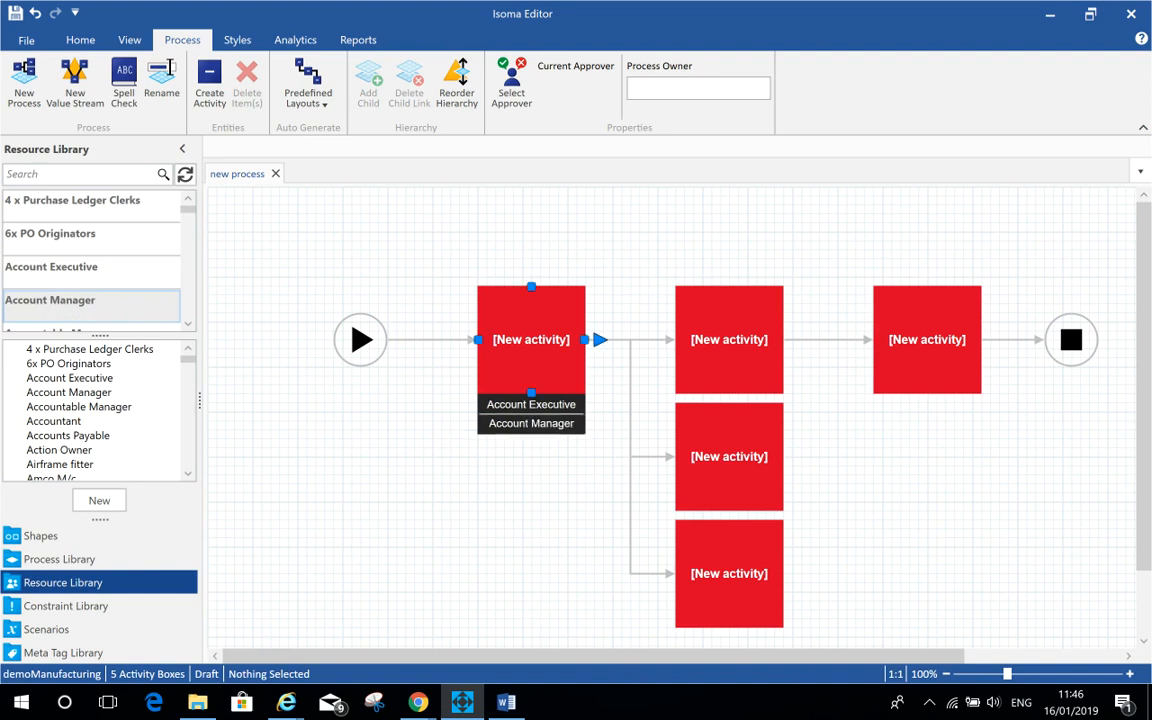
Step: Name the first activity "Task 1"
double_click(531, 339)
text(Ta)
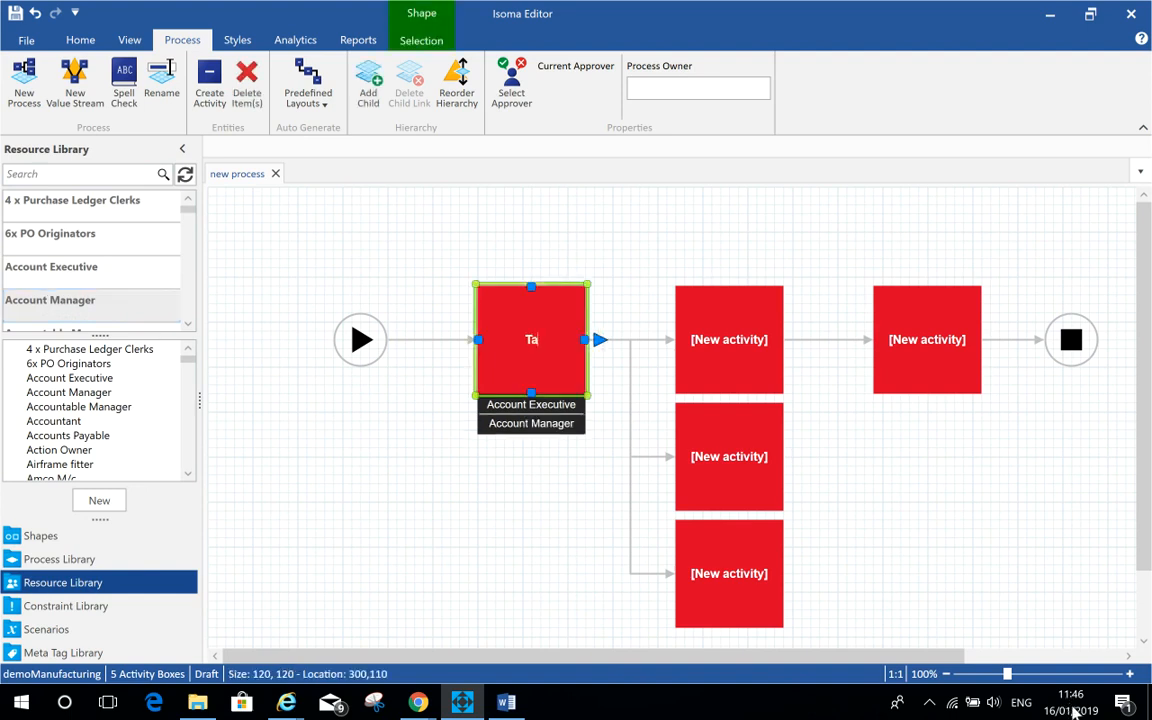
text(sk 1)
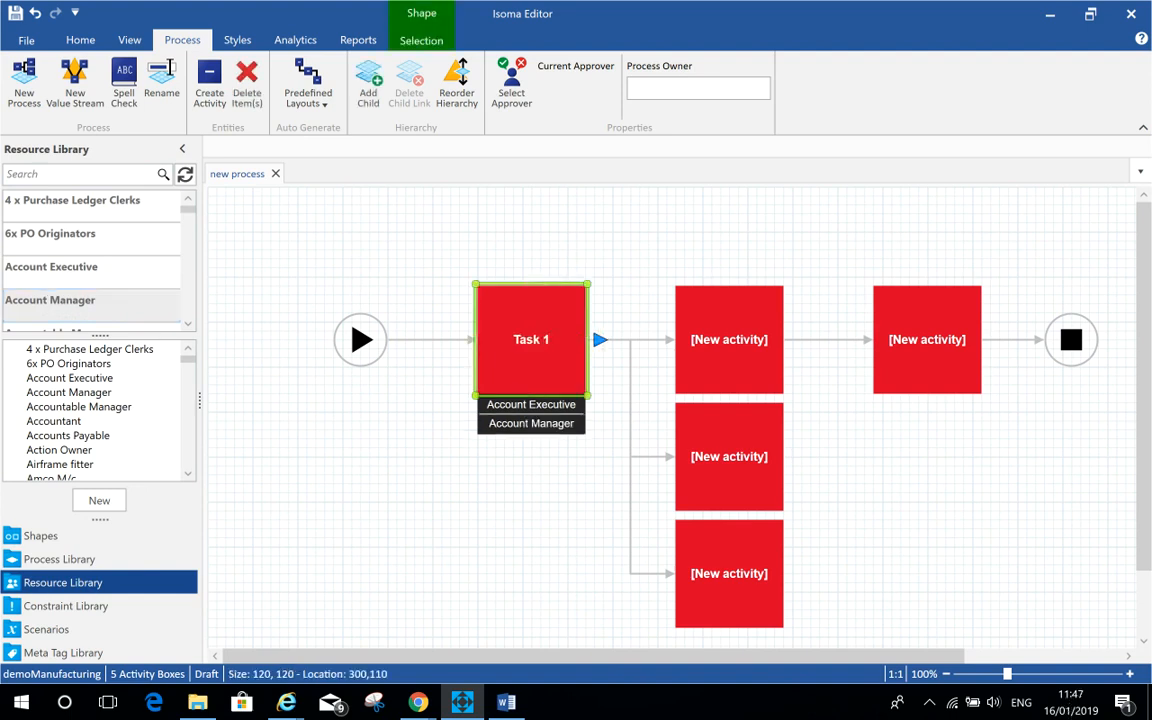
click(968, 625)
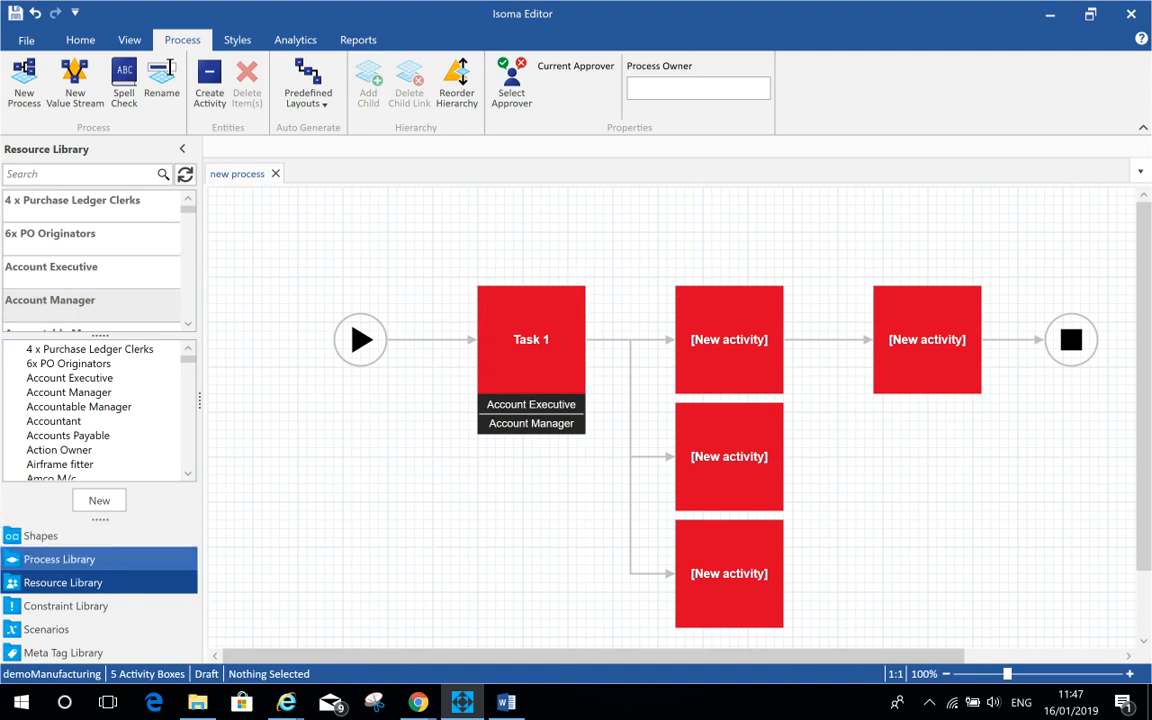
Step: Add the "1/2 day" constraint from the Constraint Library to the Task 1 activity
click(59, 559)
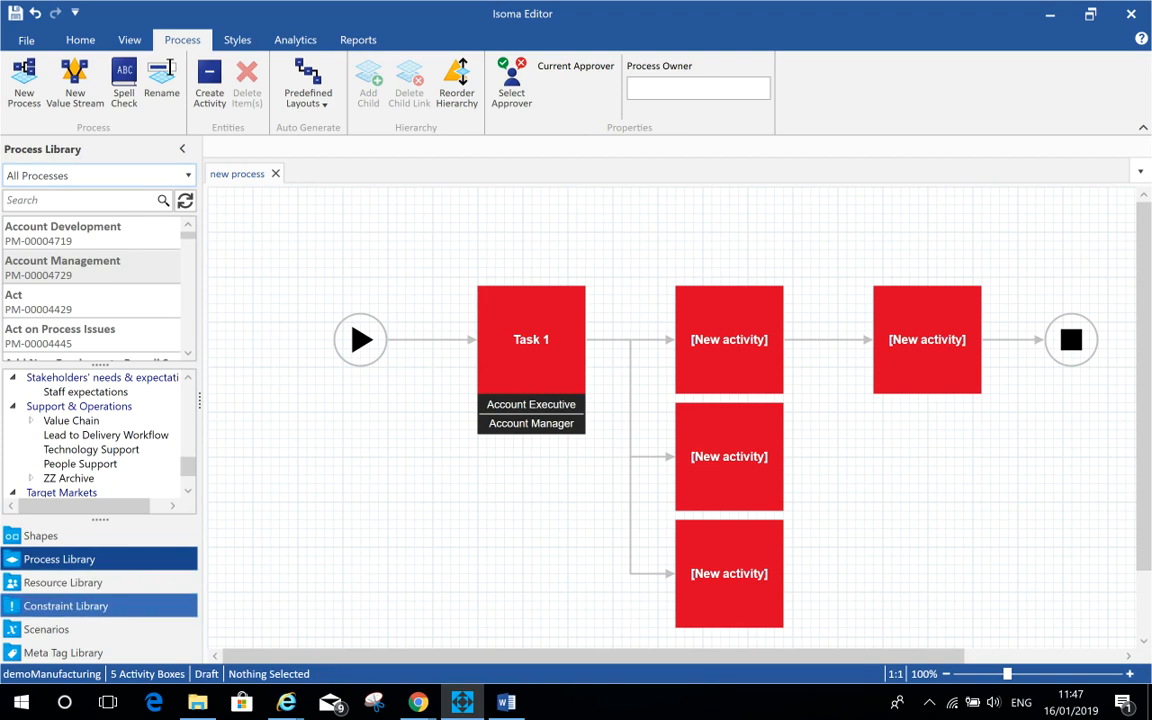
click(62, 606)
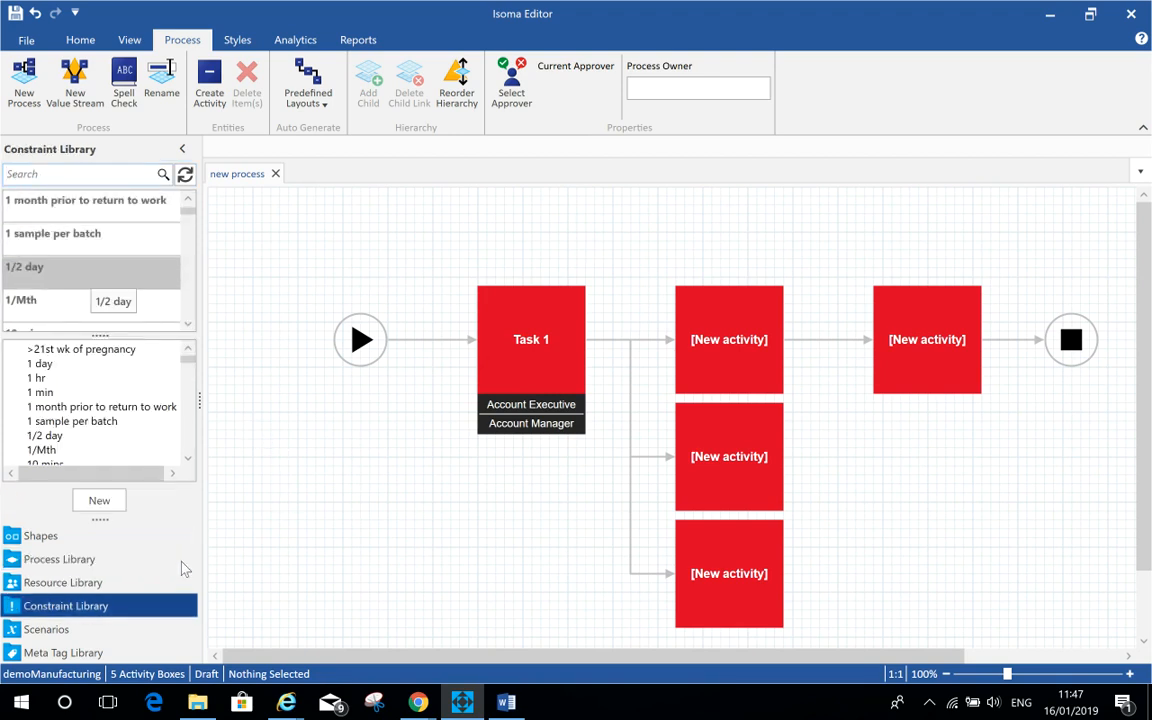
drag(91, 276, 490, 314)
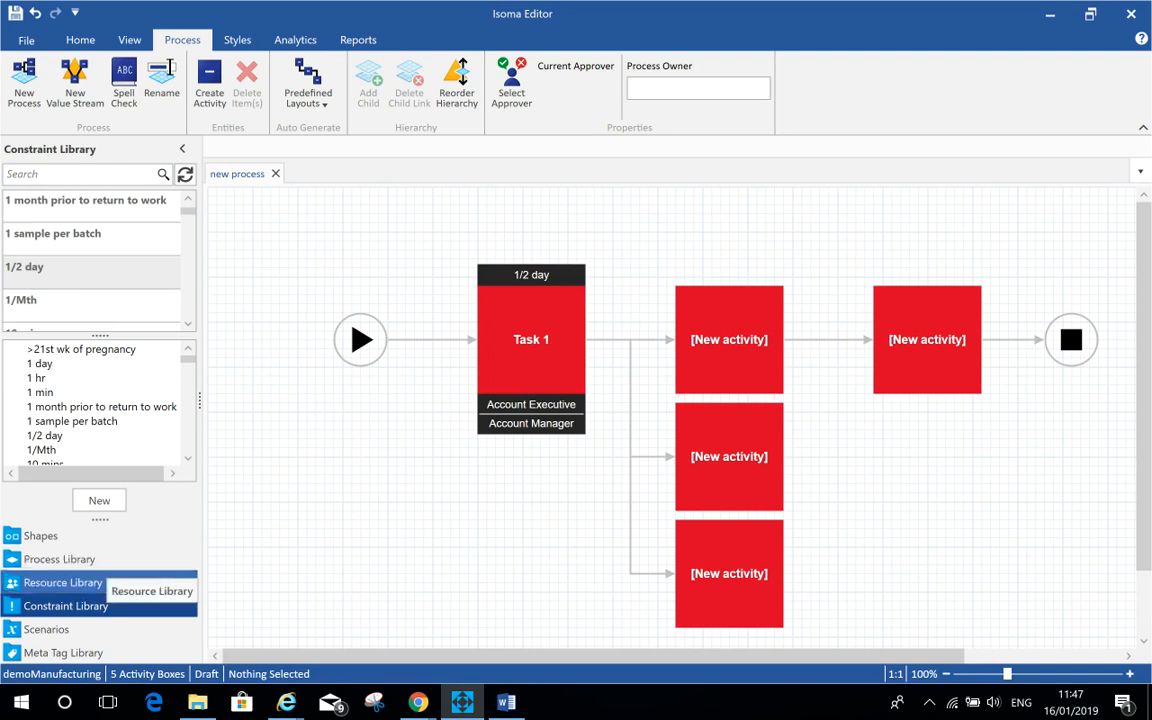
Step: Look at the blank form for a new resource in the Resource Library and close it without creating one
click(63, 582)
click(99, 500)
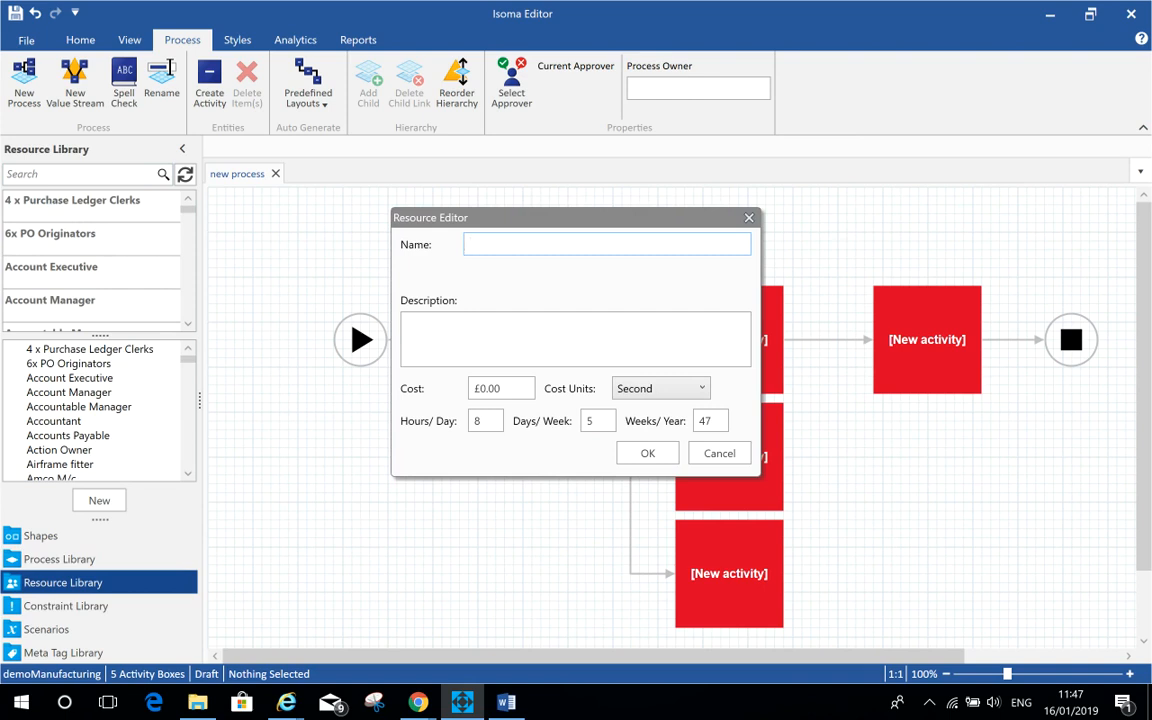
click(719, 453)
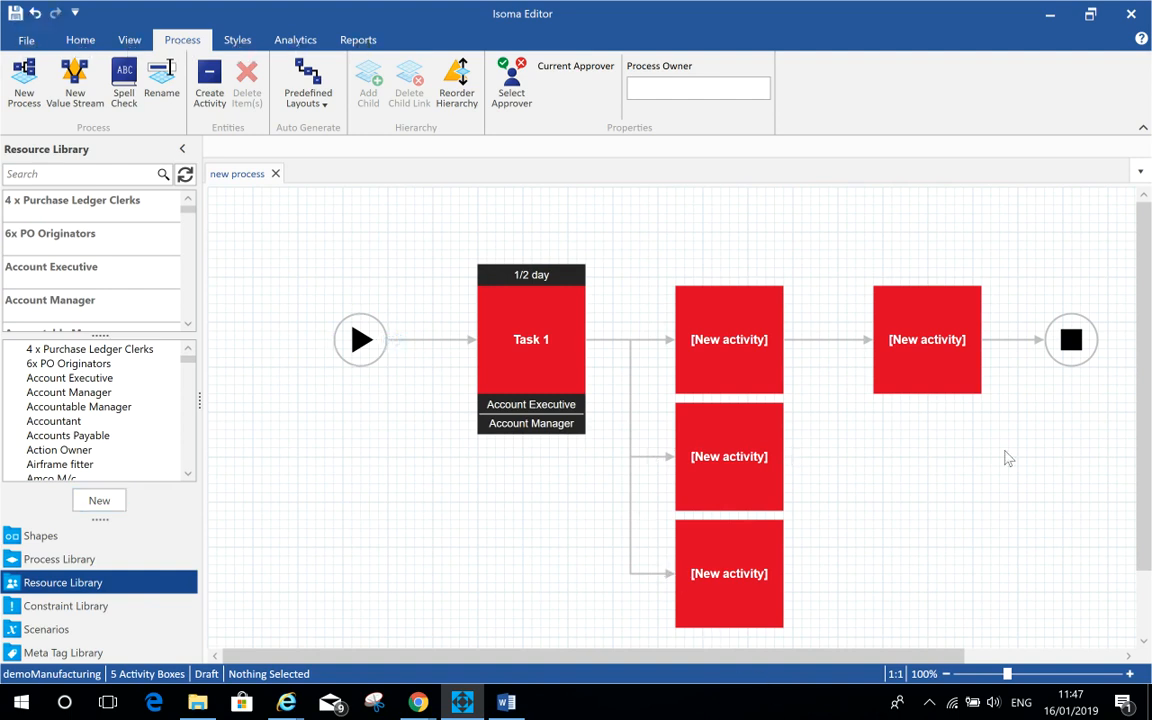
Step: Delete all shapes and connectors from the process map, including the remaining lowest activity
drag(1106, 470, 327, 226)
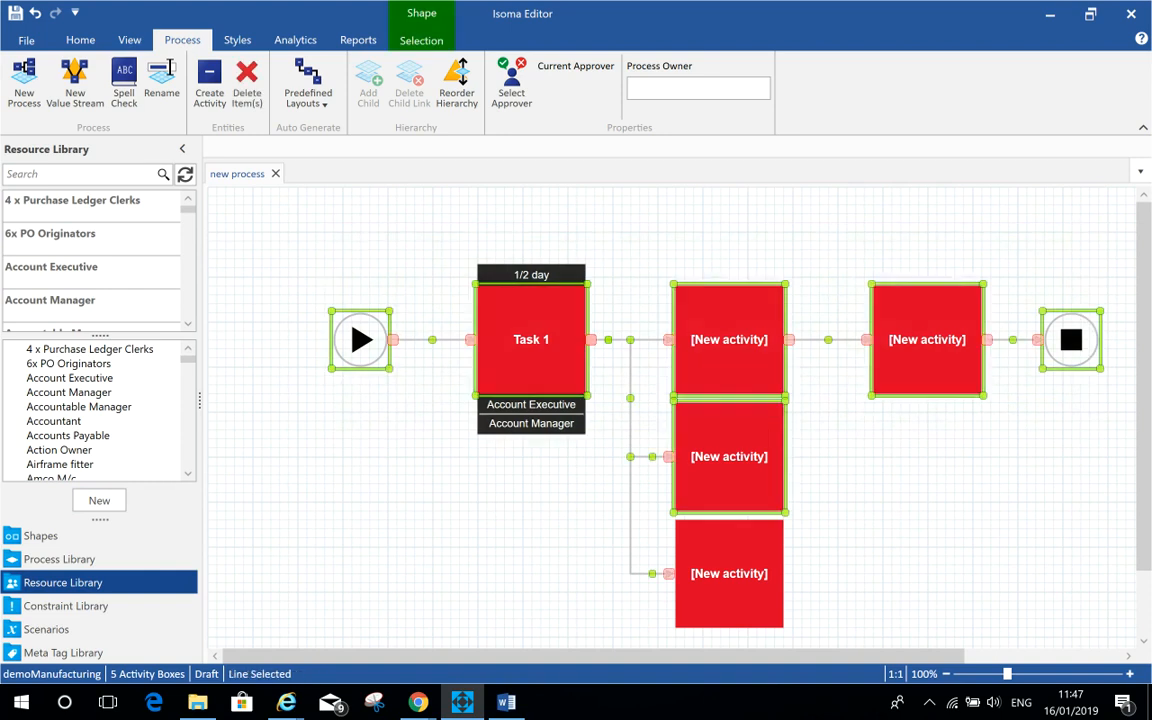
click(246, 85)
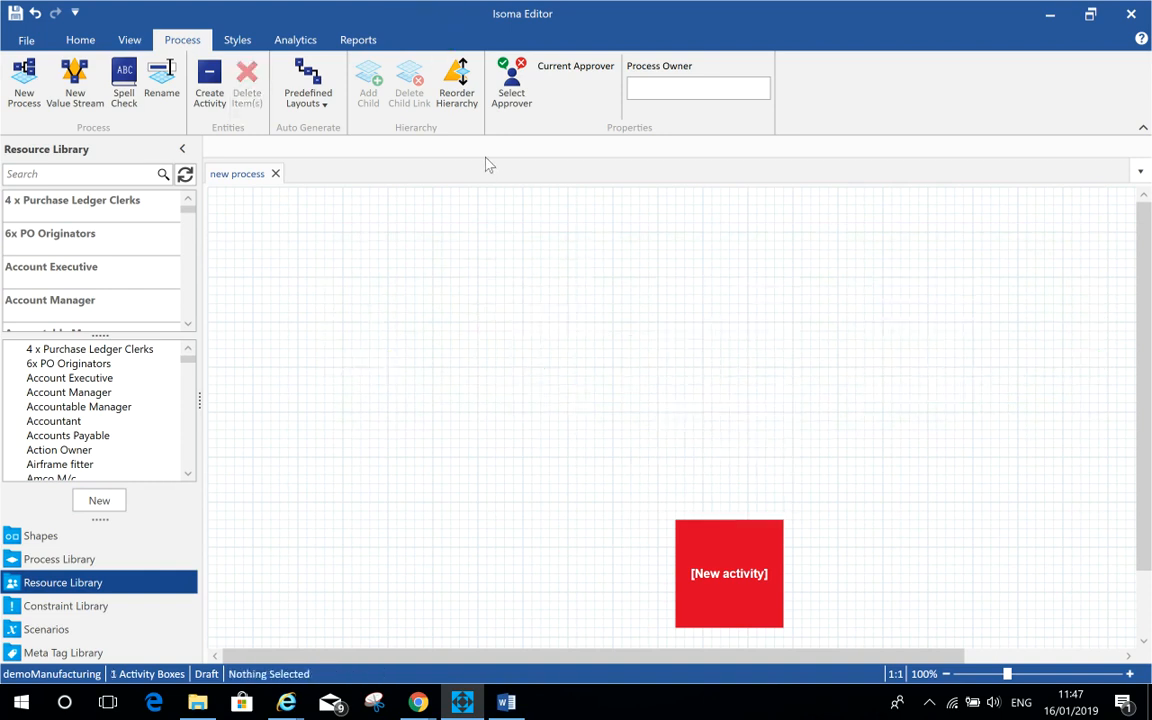
drag(488, 299, 790, 633)
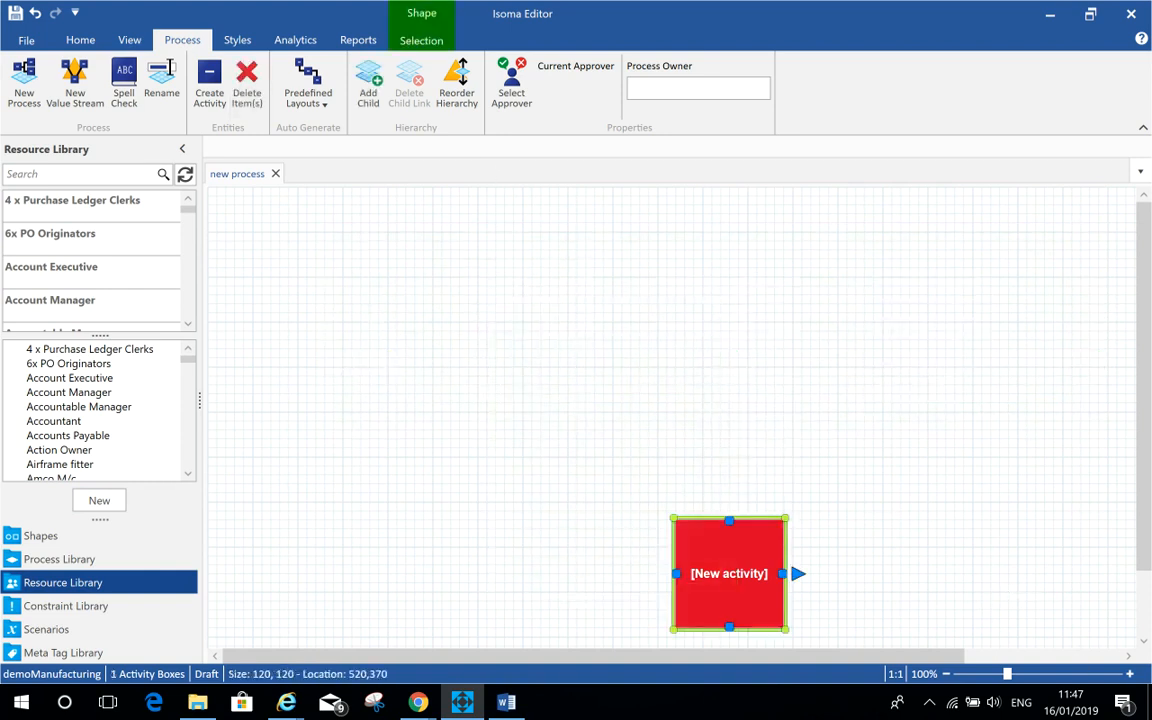
key(Delete)
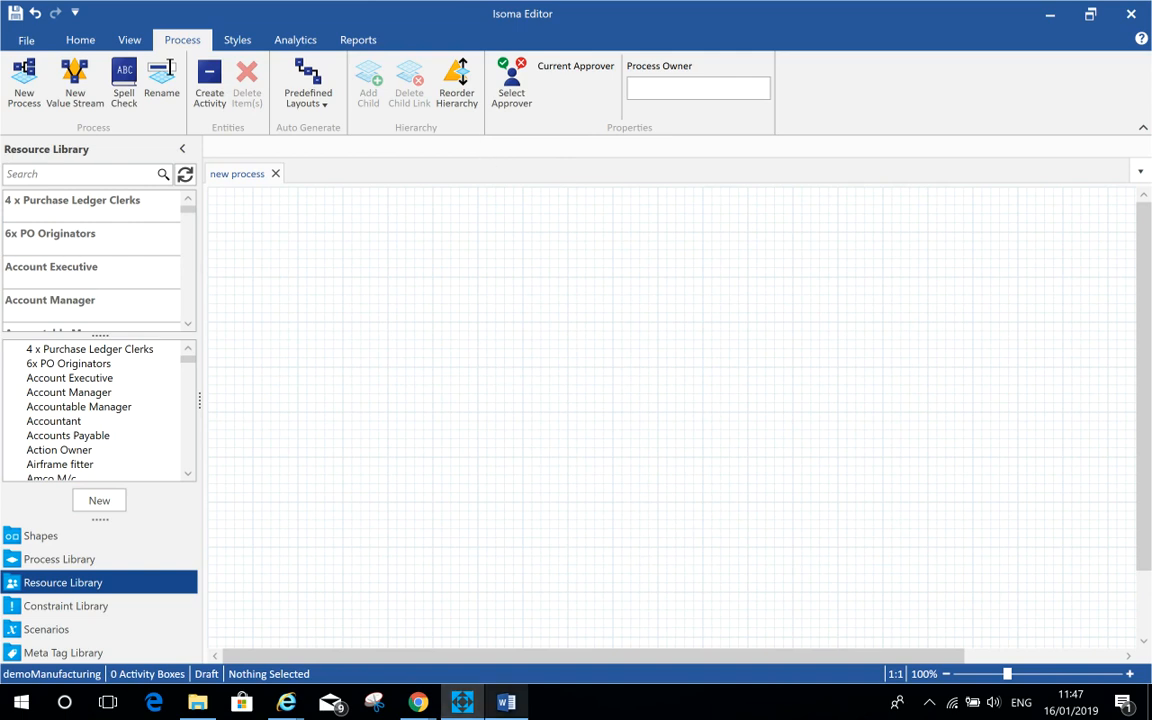
Step: Switch to the BOP 1 document in Word and copy the Procedure table's rows from Concept to Stock with their responsibilities, leaving out the header
click(506, 702)
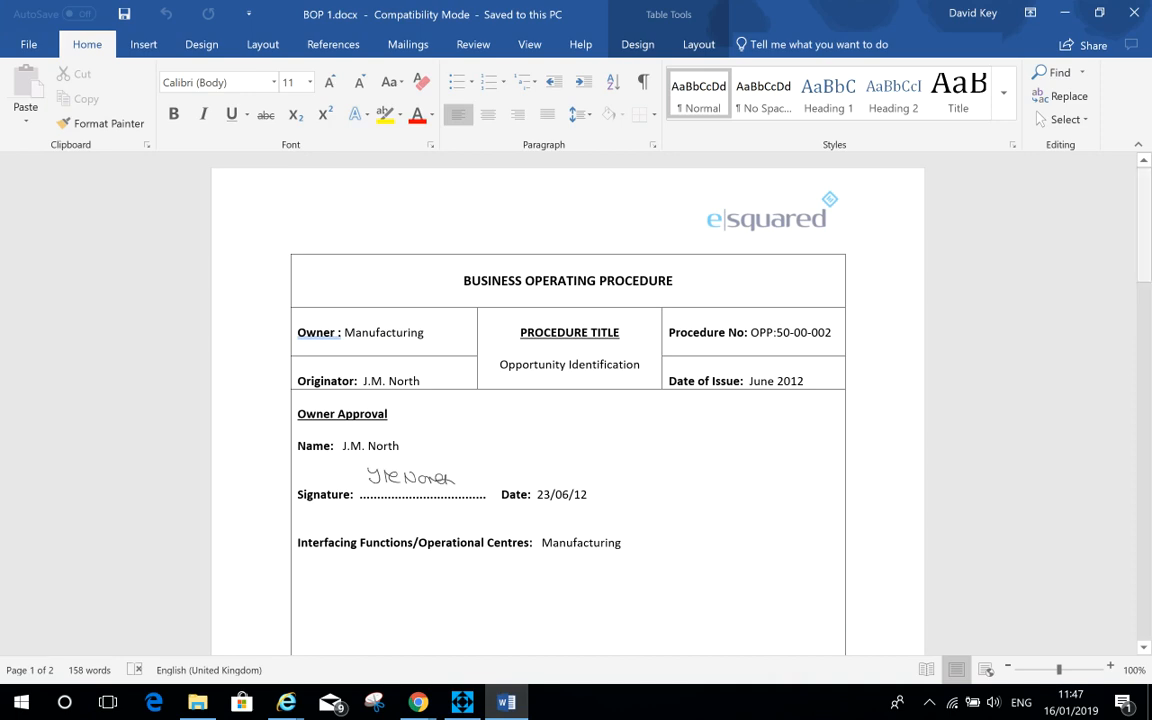
drag(1143, 262, 1143, 607)
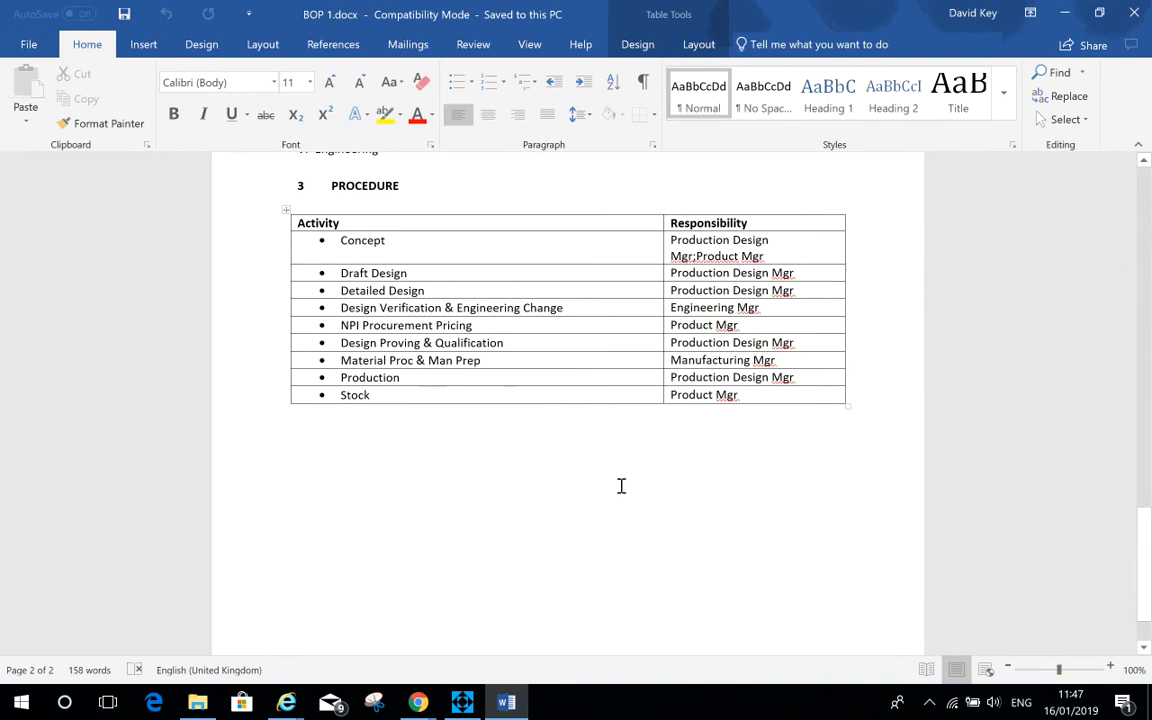
drag(300, 240, 700, 395)
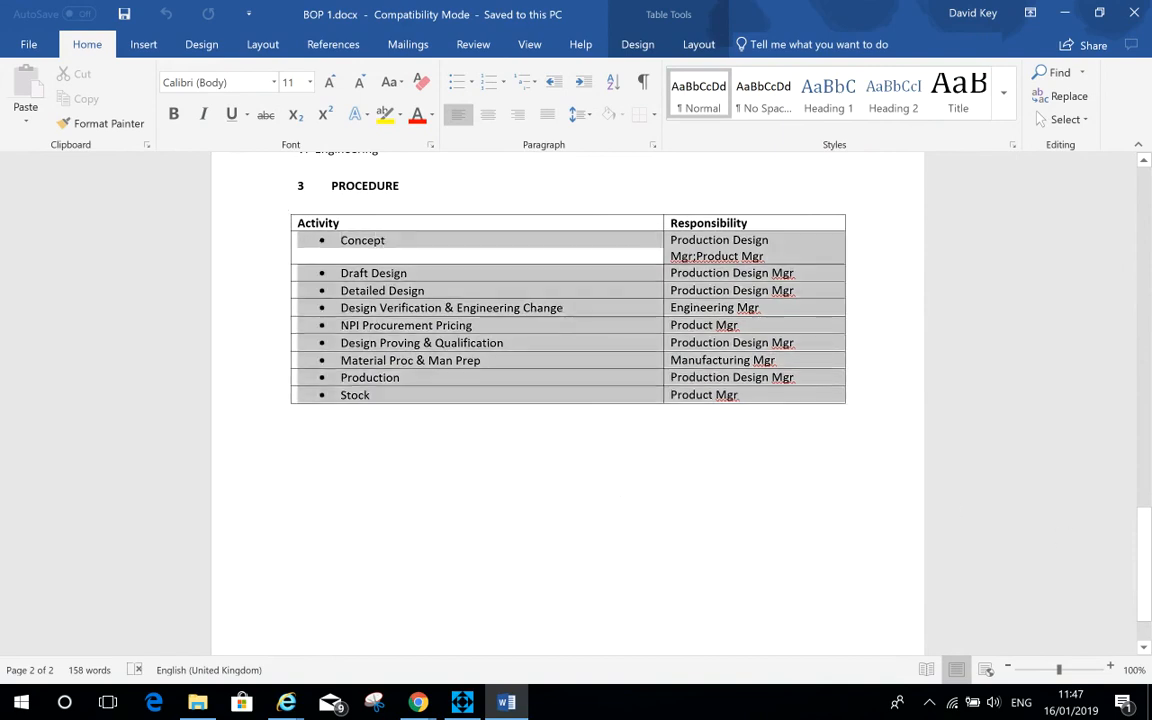
right_click(627, 321)
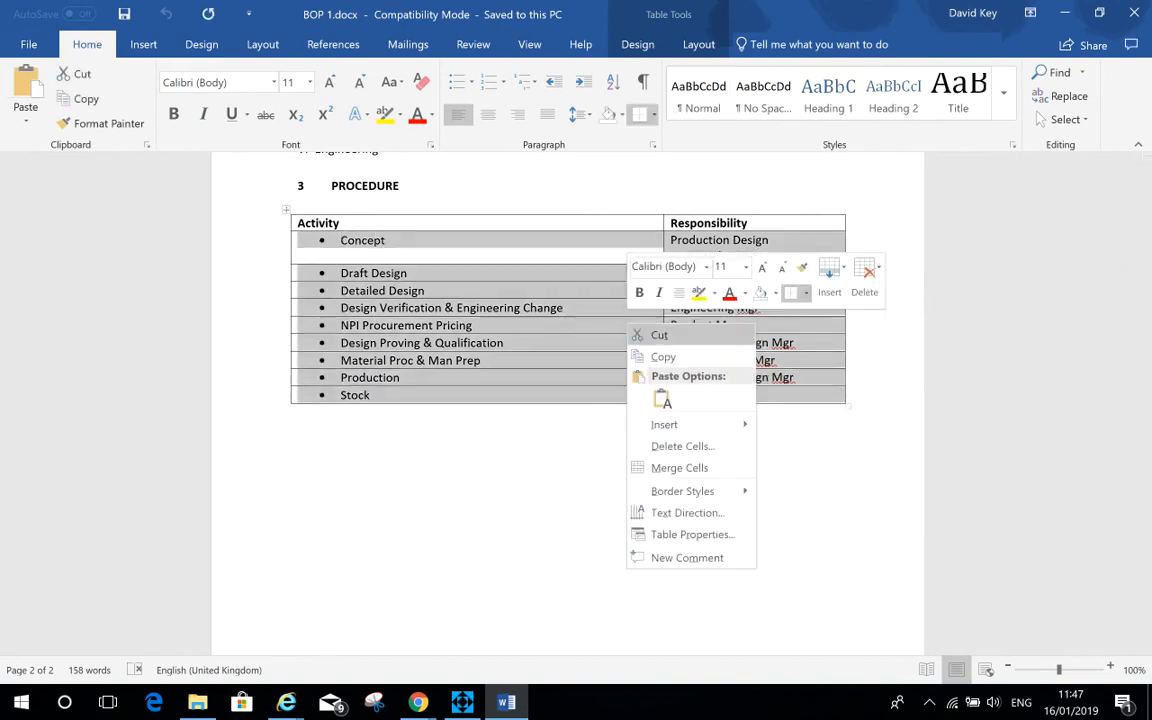
click(662, 356)
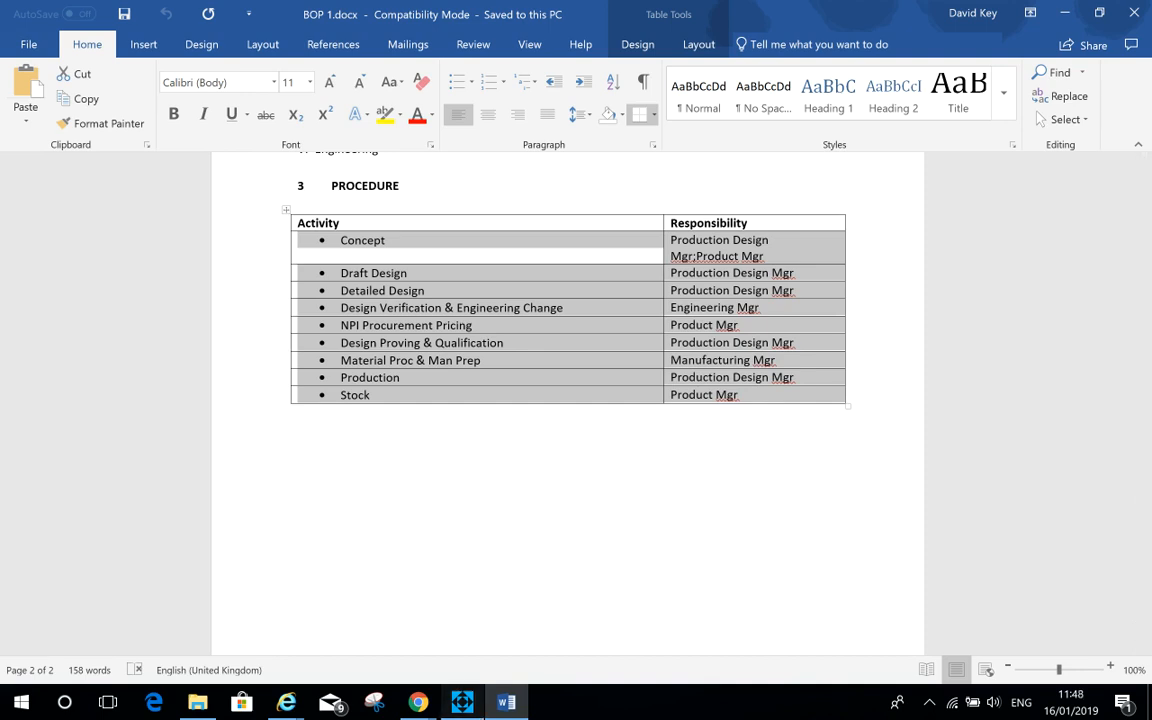
Step: Switch to Isoma Editor and generate the process map from the copied table rows with the Procedural import
click(462, 702)
click(26, 40)
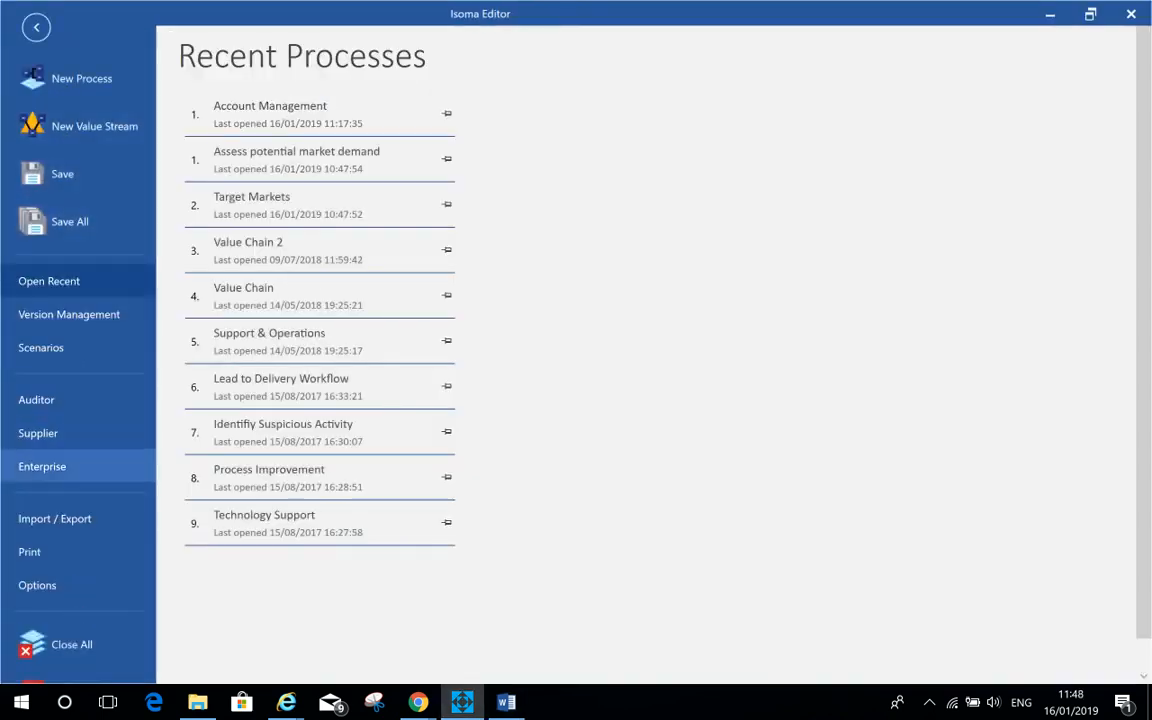
click(54, 518)
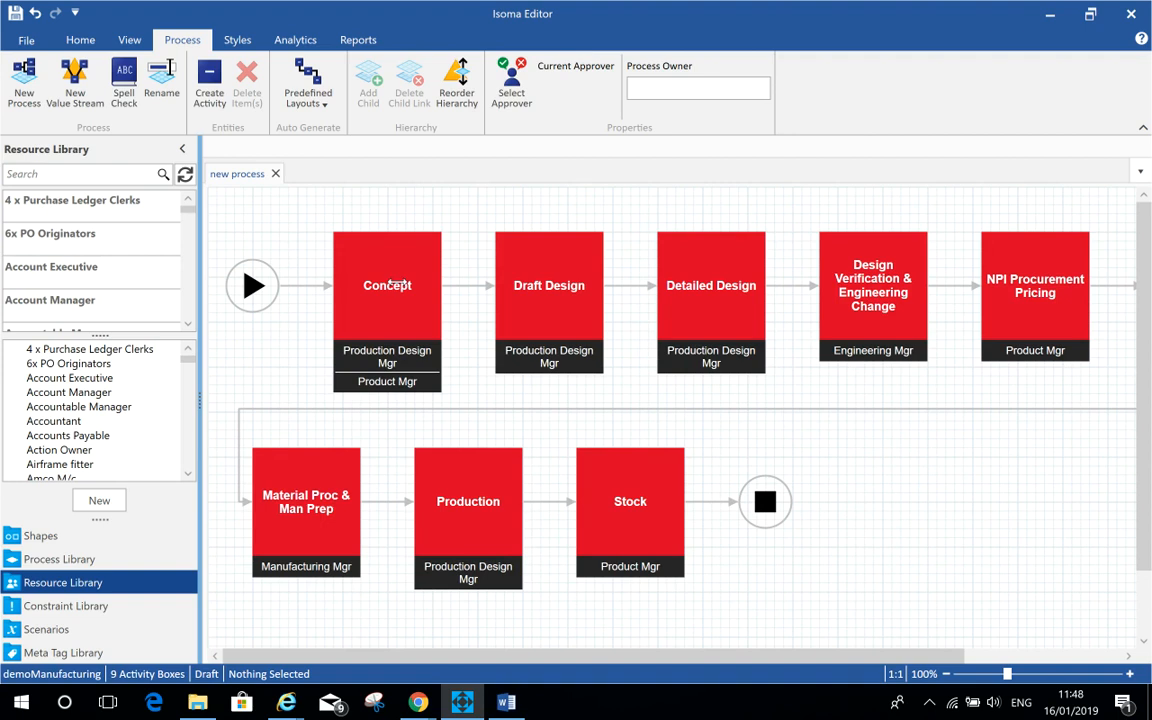
Step: Move the Design Verification & Engineering Change activity down to location 680,100 and add the 6x PO Originators resource to the Detailed Design activity
click(873, 290)
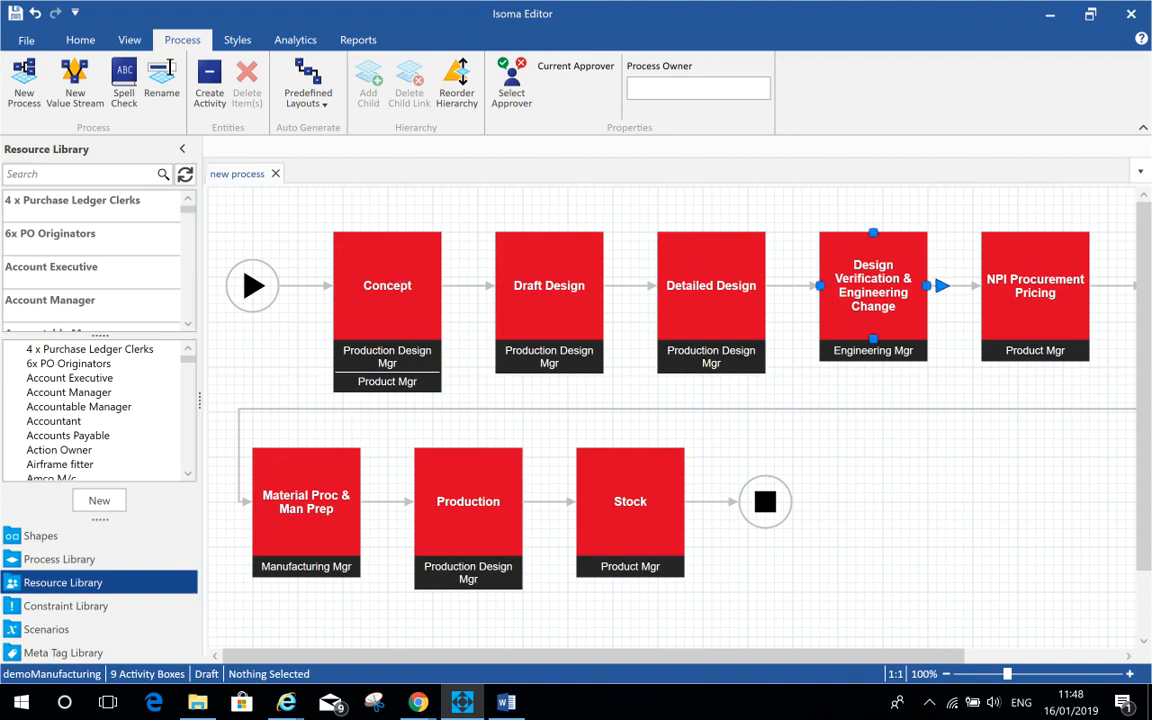
drag(873, 290, 873, 330)
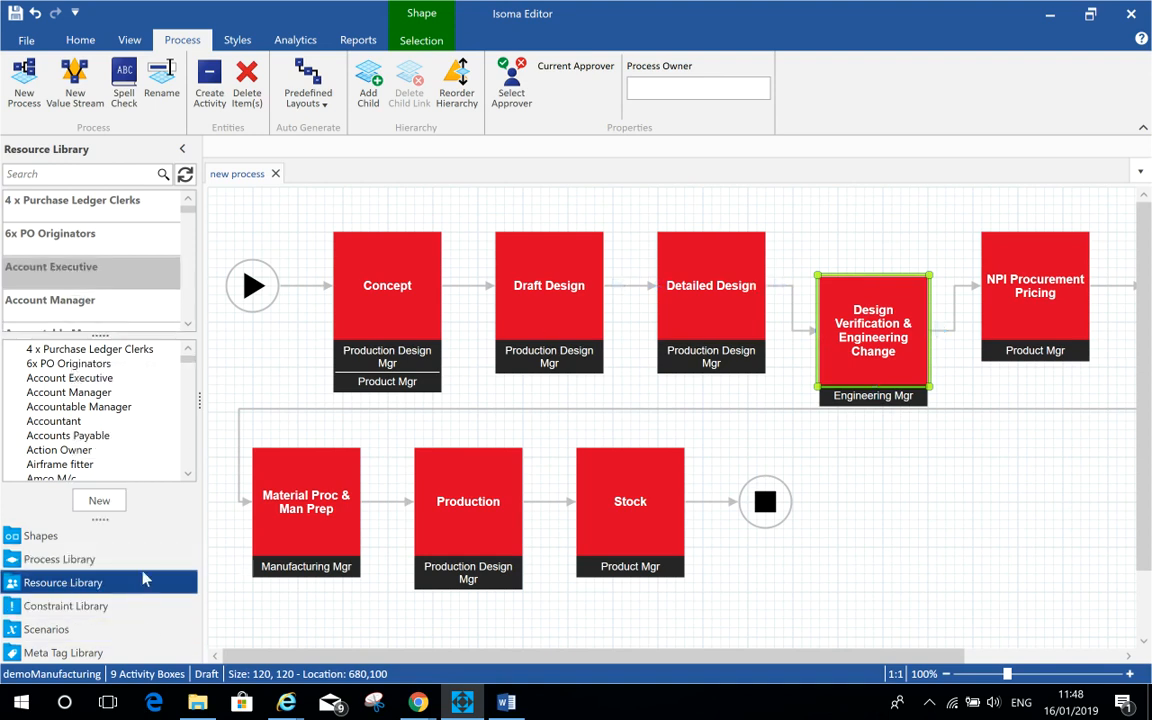
drag(141, 499, 711, 300)
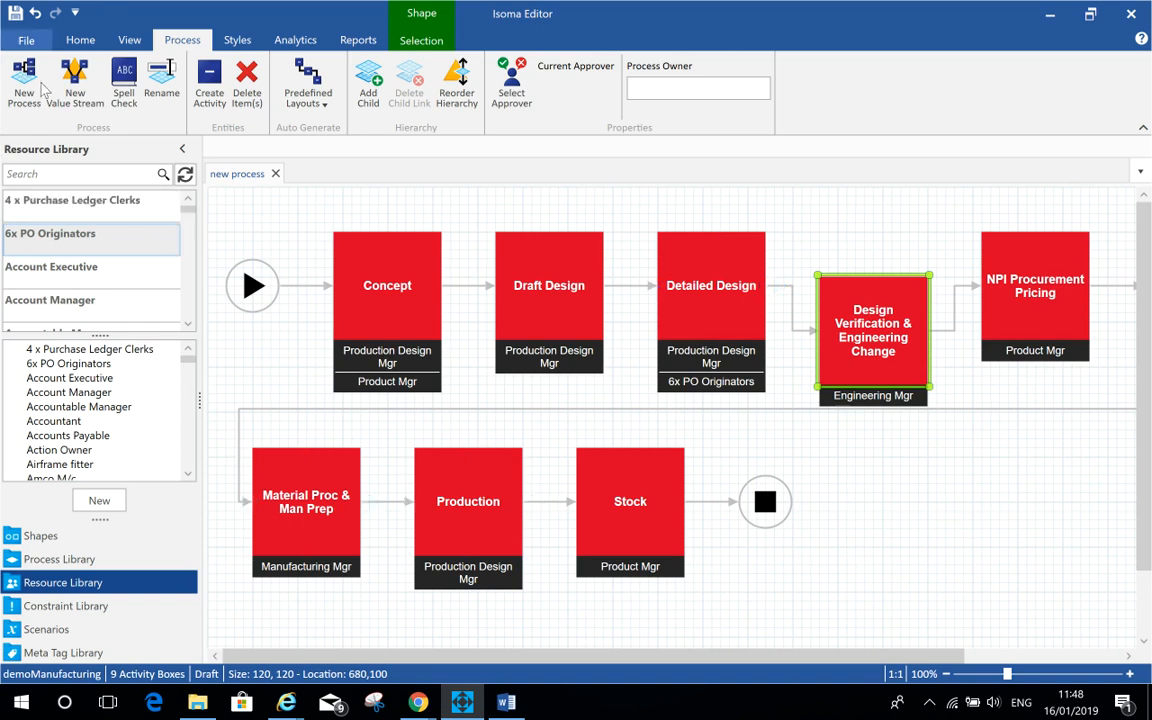
Step: Look at the available import and export formats, including Visio import, and leave without importing or exporting anything
click(26, 40)
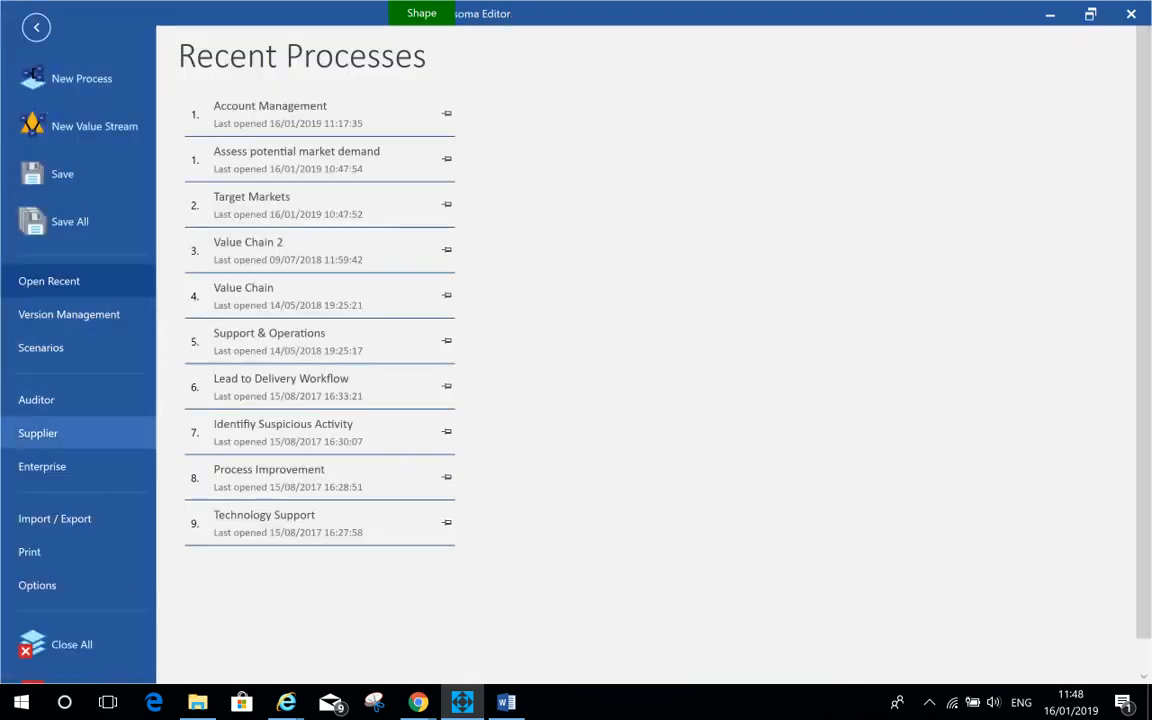
click(54, 518)
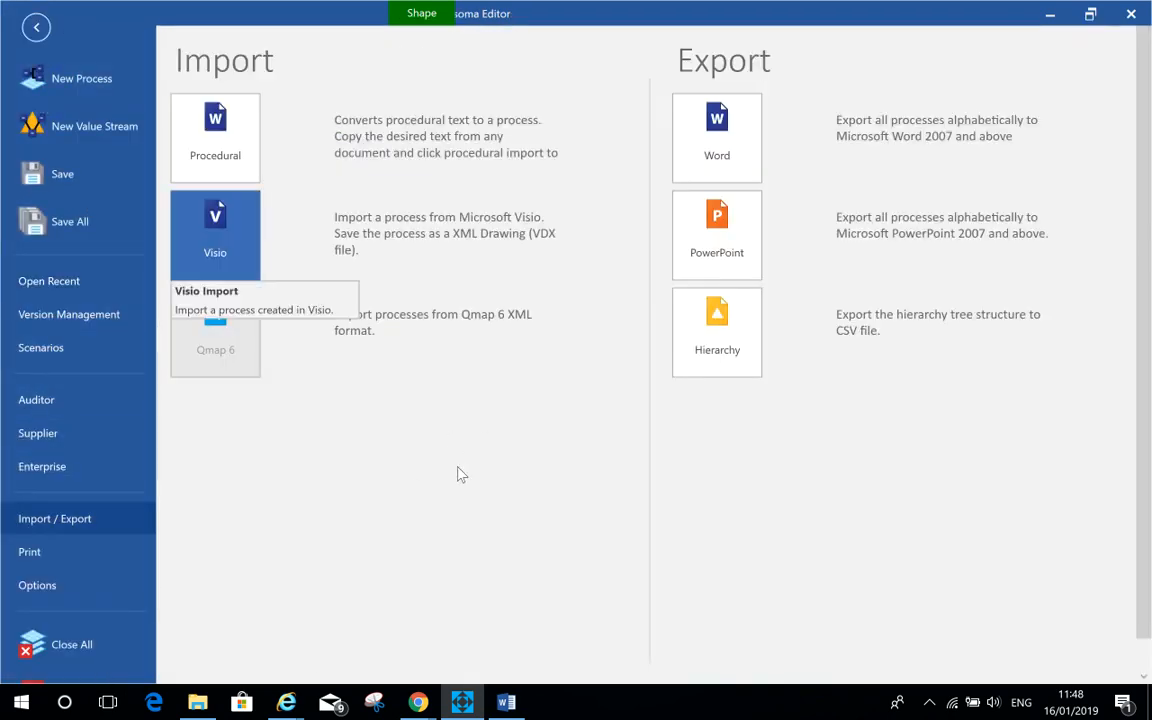
click(36, 27)
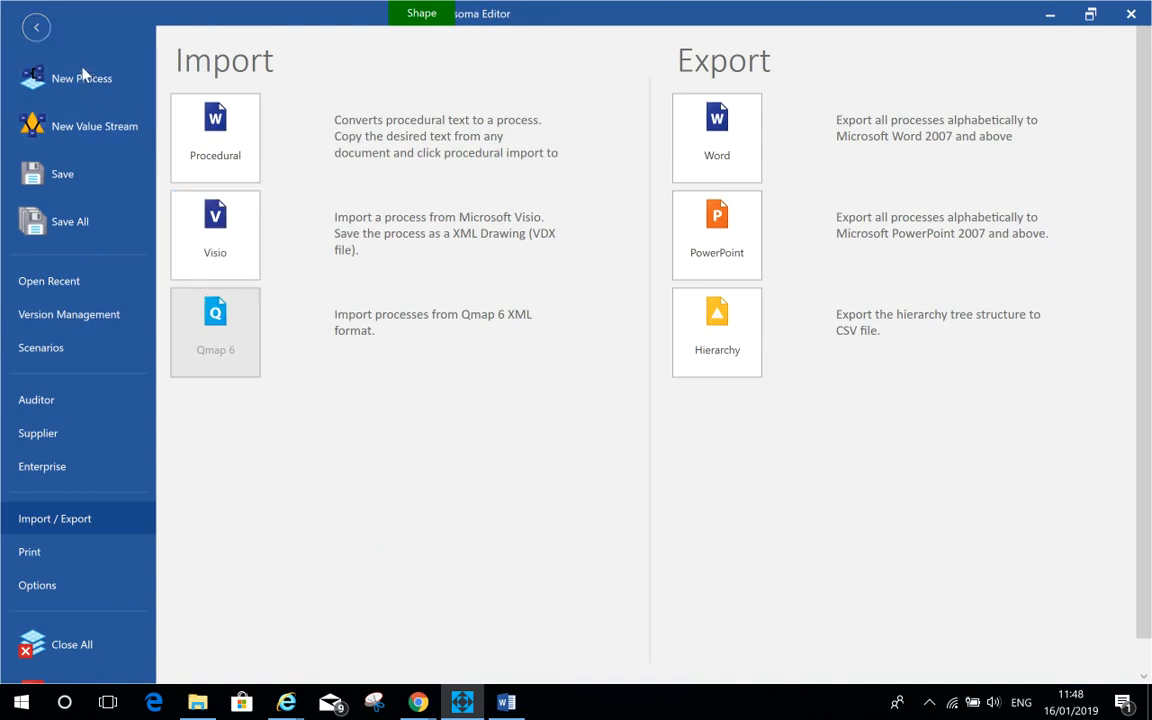